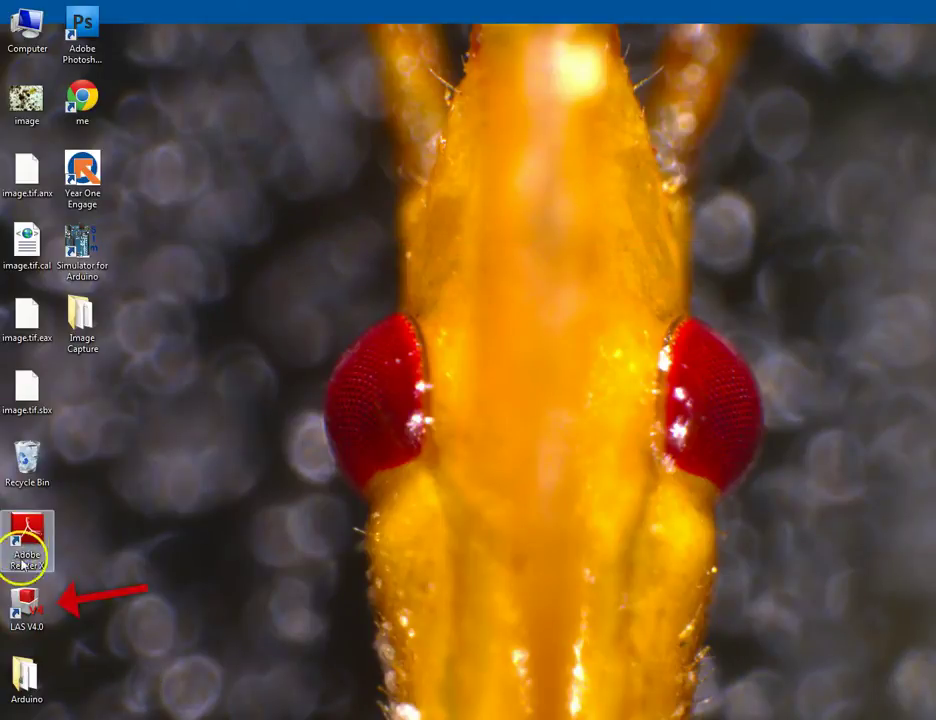
- Start Leica Application Suite V4.0 from its desktop shortcut
{"action": "left_click", "coordinate": [27, 603]}
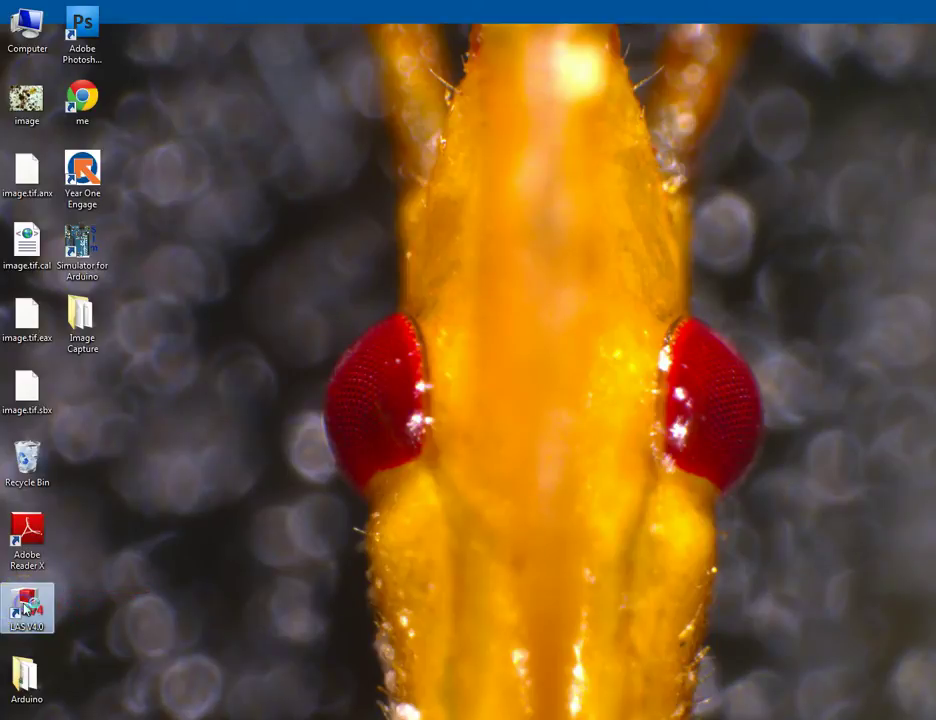
{"action": "double_click", "coordinate": [27, 603]}
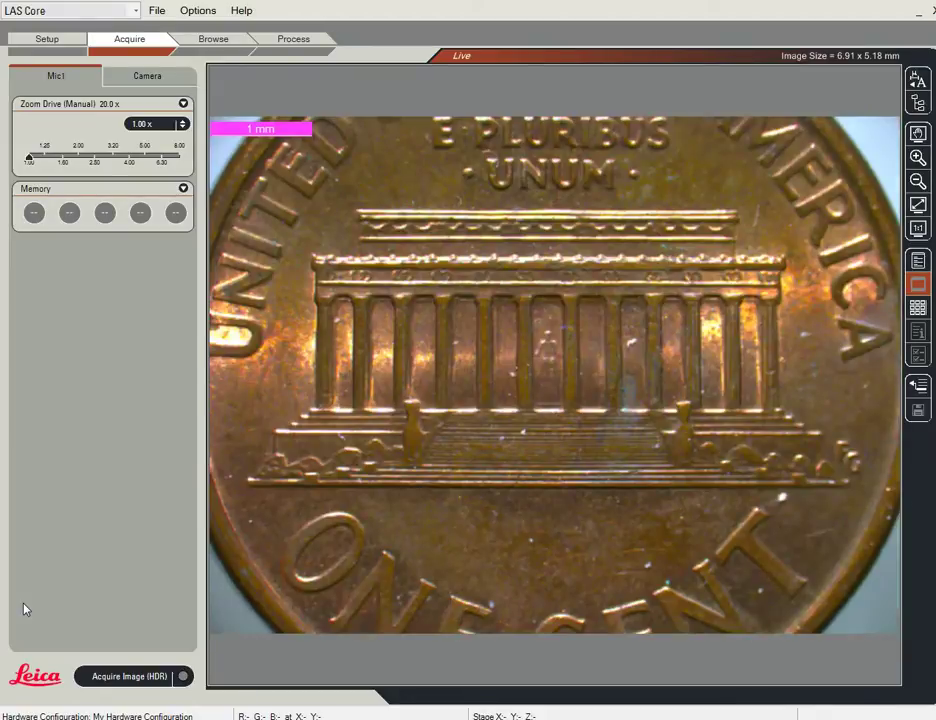
- Once the live penny image with its 1 mm scale bar appears, switch to the Setup workspace
{"action": "left_click", "coordinate": [105, 216]}
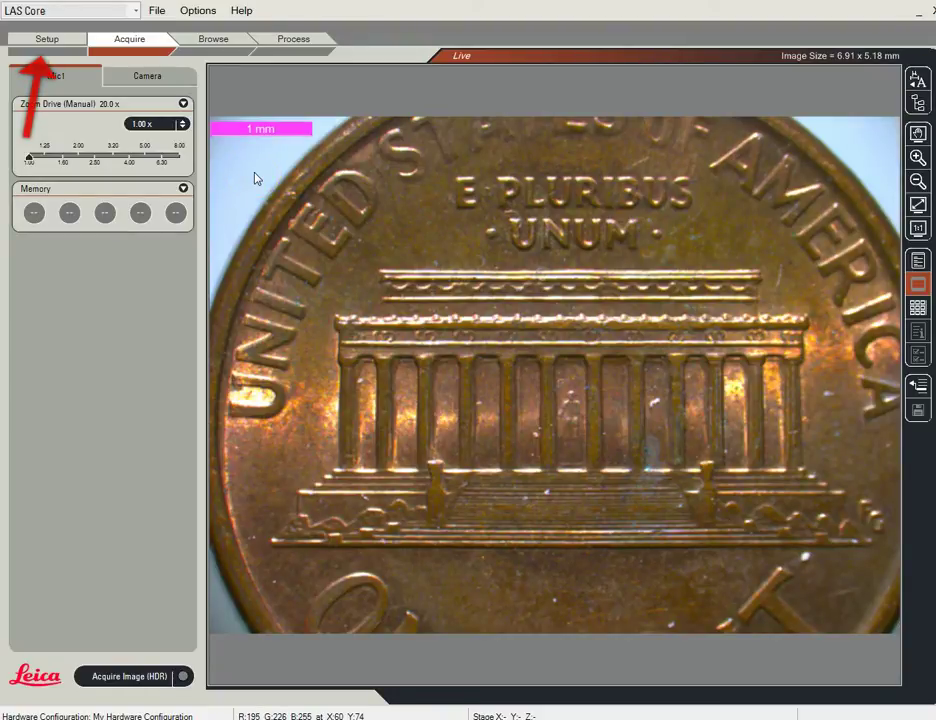
{"action": "left_click", "coordinate": [64, 42]}
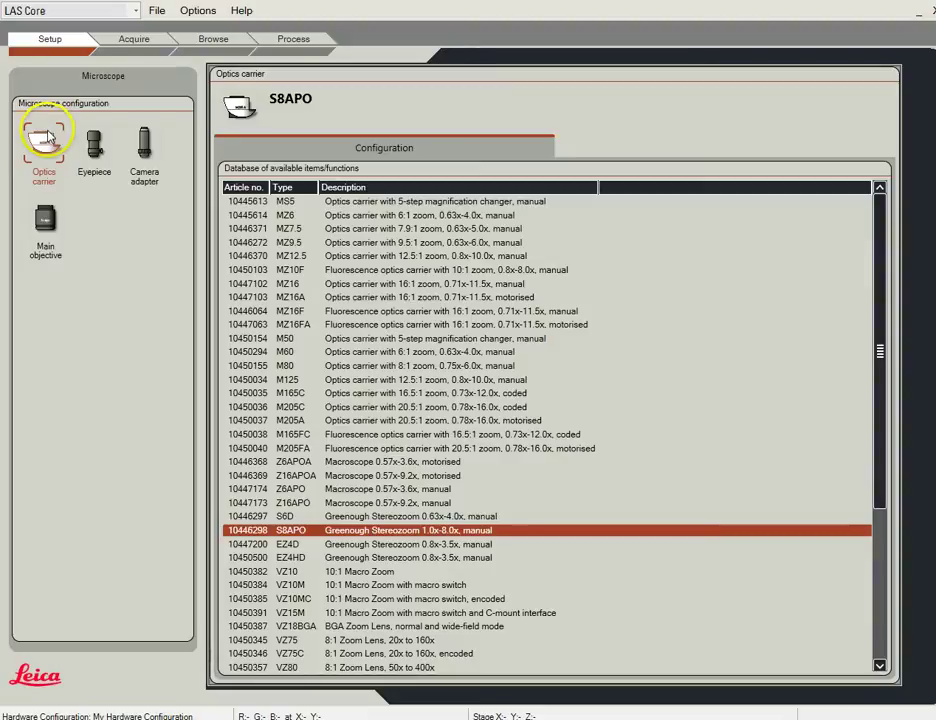
- Set the main objective to '0 None Objective' (1.0x) and go back to the Acquire live view
{"action": "left_click", "coordinate": [46, 221]}
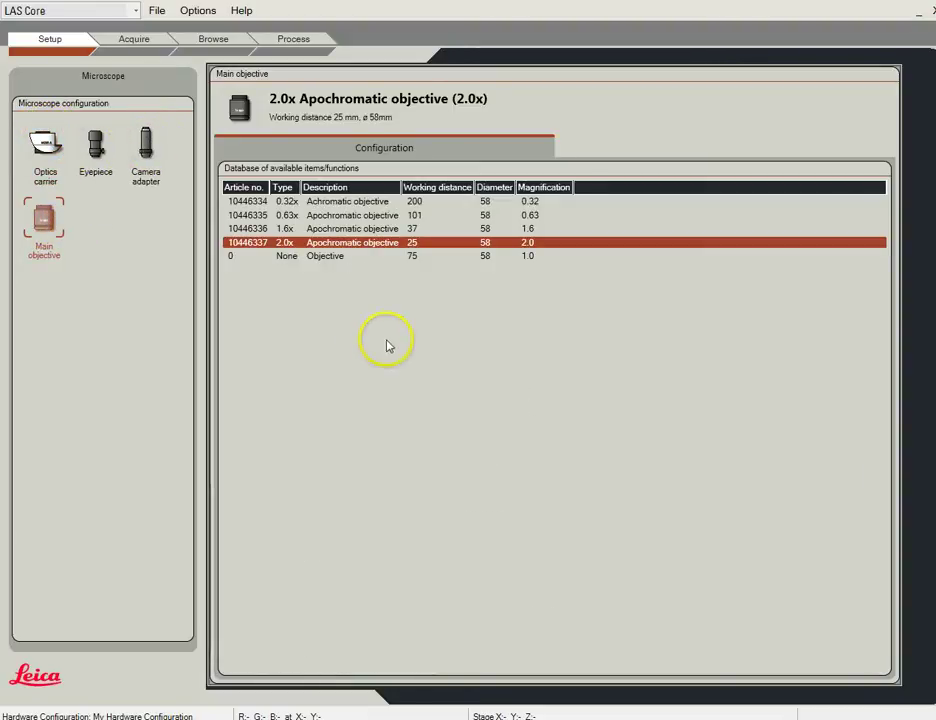
{"action": "left_click", "coordinate": [336, 257]}
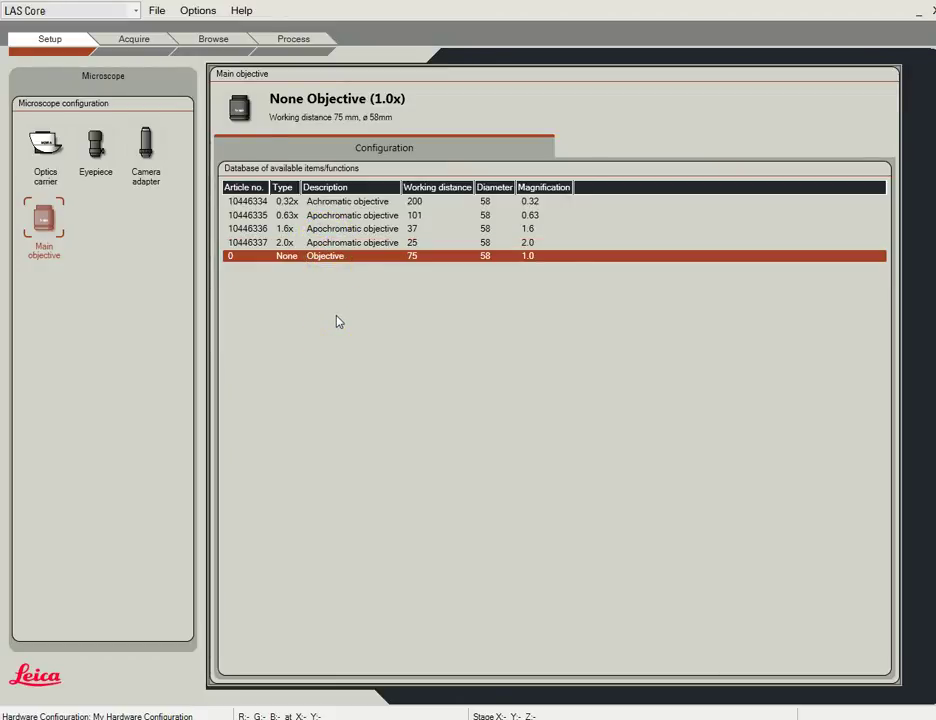
{"action": "left_click", "coordinate": [140, 42]}
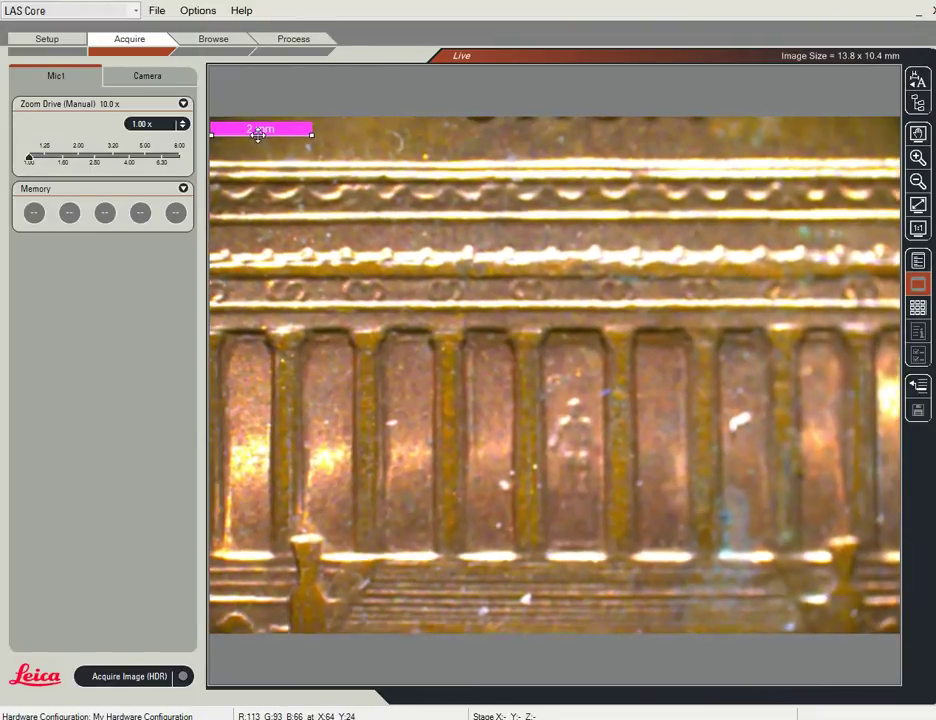
- Set the Zoom Drive magnification to 2.00x for 20.0x total, reselecting 2.00 after the slider drifts
{"action": "left_click", "coordinate": [225, 180]}
{"action": "left_click", "coordinate": [183, 125]}
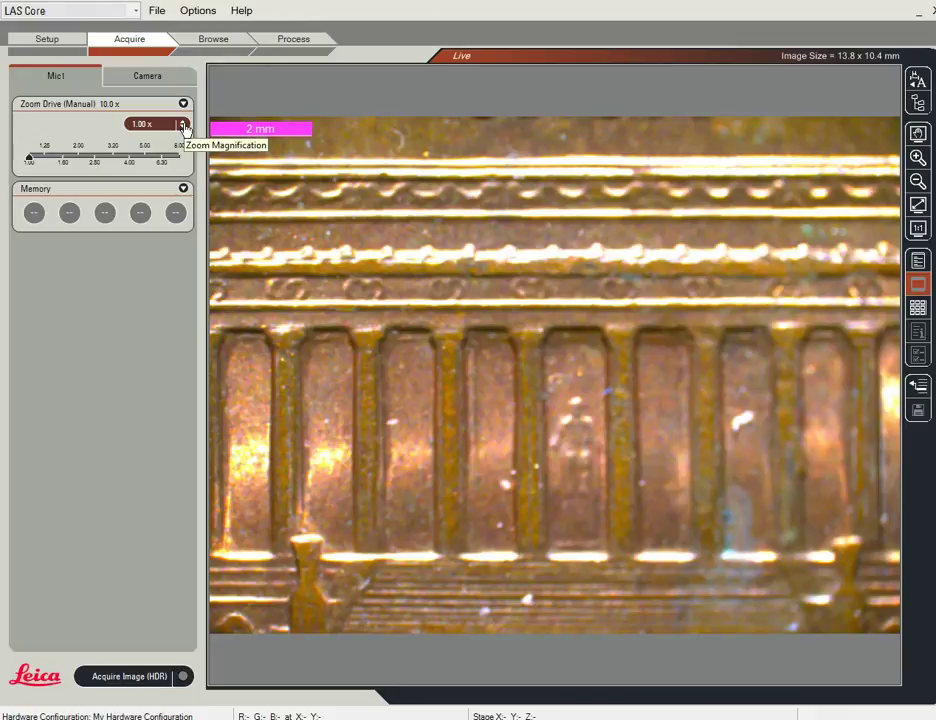
{"action": "left_click", "coordinate": [183, 125]}
{"action": "left_click_drag", "start_coordinate": [170, 165], "coordinate": [157, 184]}
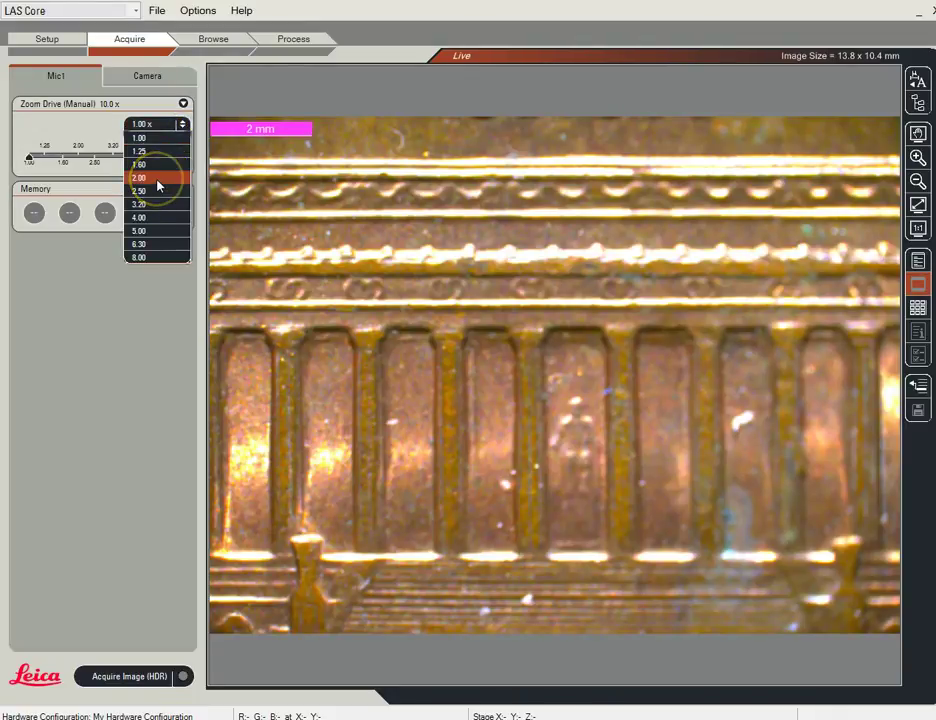
{"action": "left_click", "coordinate": [157, 180]}
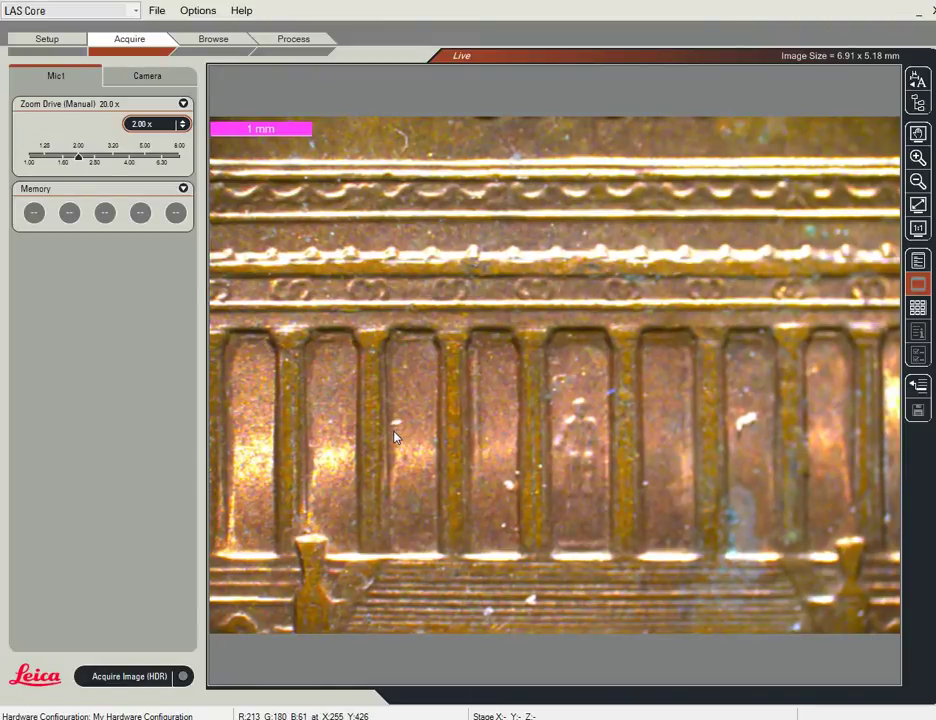
{"action": "mouse_move", "coordinate": [78, 157]}
{"action": "left_mouse_down"}
{"action": "mouse_move", "coordinate": [57, 161]}
{"action": "mouse_move", "coordinate": [134, 169]}
{"action": "mouse_move", "coordinate": [87, 171]}
{"action": "mouse_move", "coordinate": [77, 156]}
{"action": "left_mouse_up"}
{"action": "left_click", "coordinate": [182, 123]}
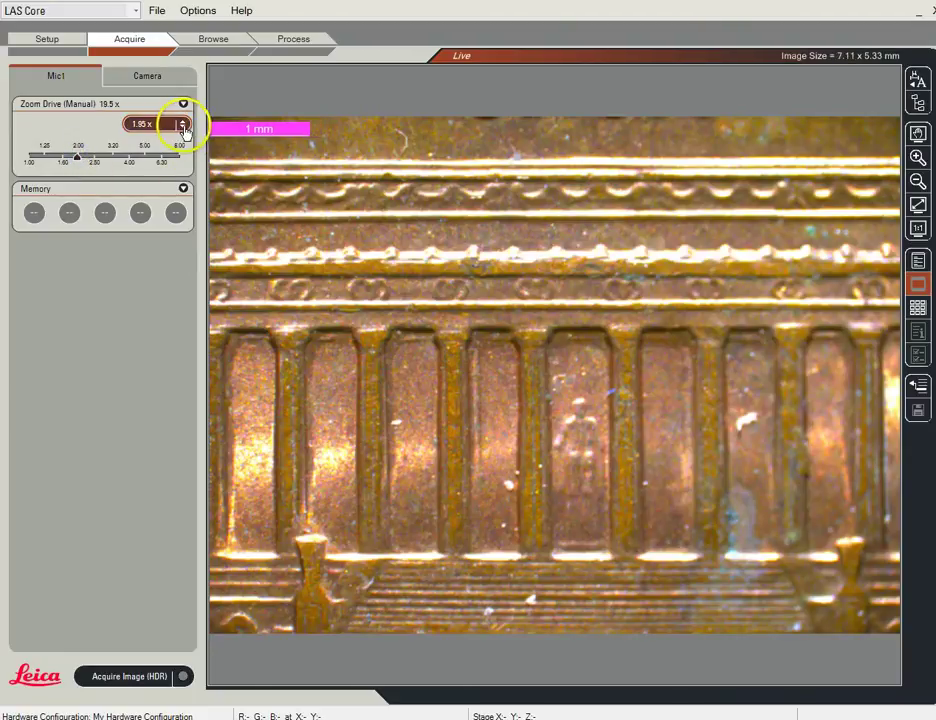
{"action": "left_click", "coordinate": [148, 178]}
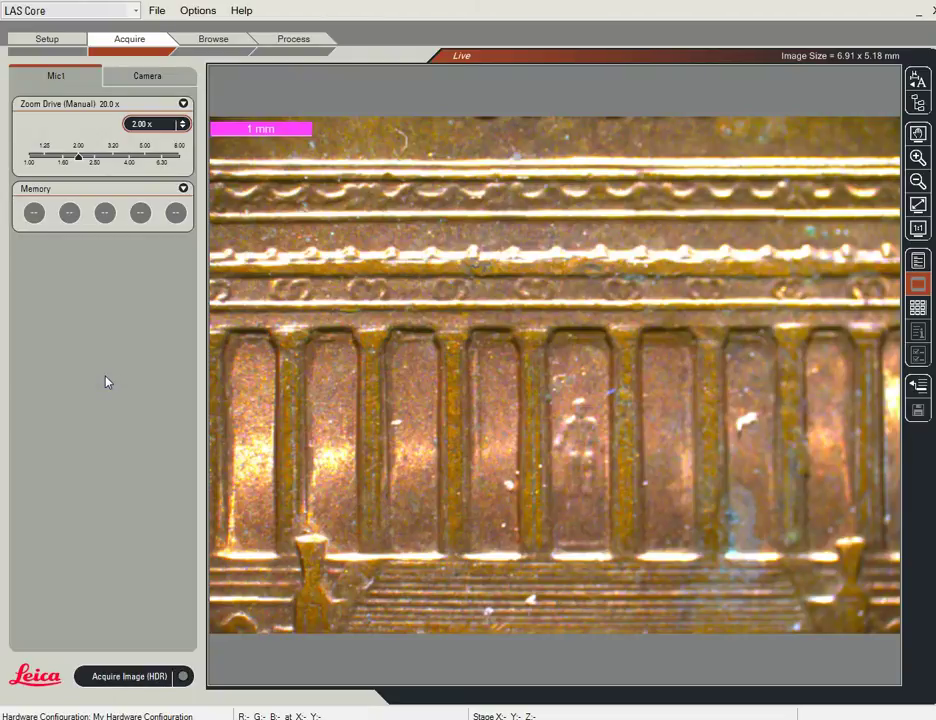
{"action": "left_click", "coordinate": [916, 84]}
{"action": "left_click", "coordinate": [917, 82]}
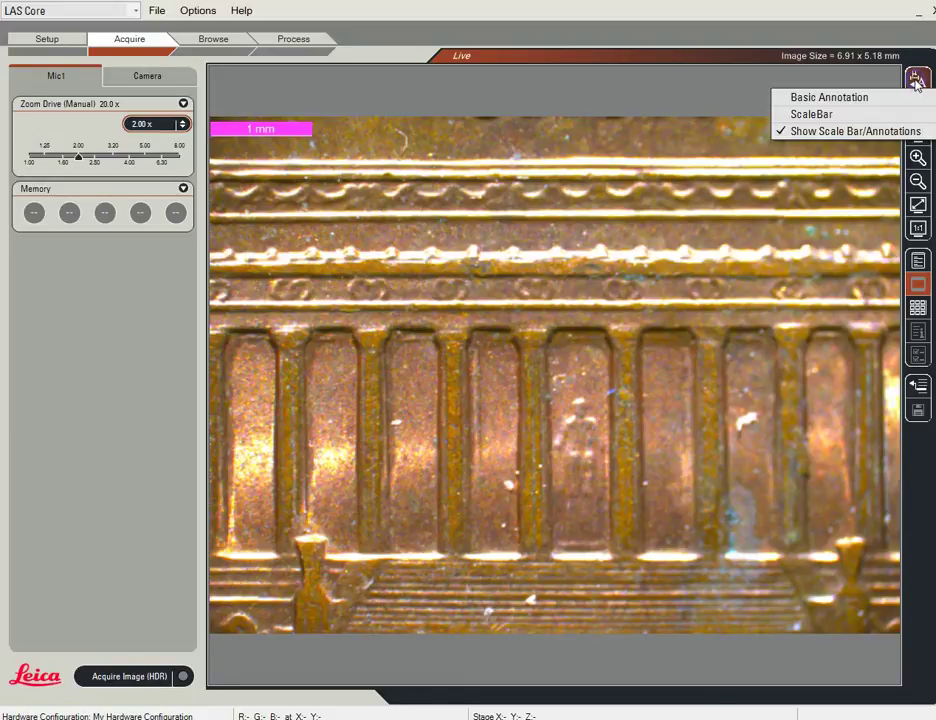
{"action": "left_click", "coordinate": [805, 113]}
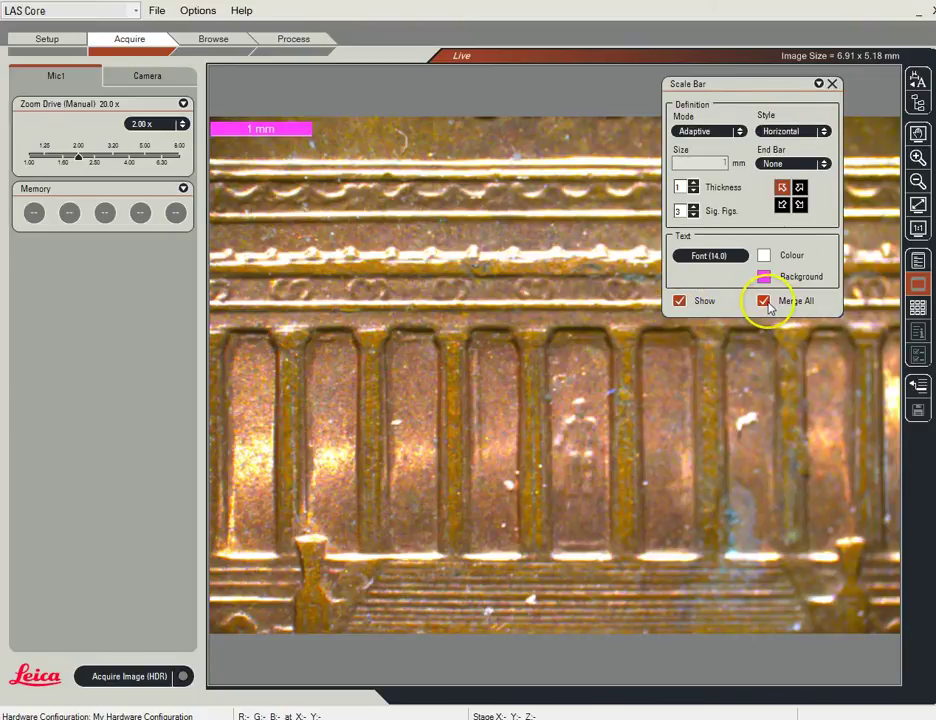
{"action": "left_click", "coordinate": [832, 84]}
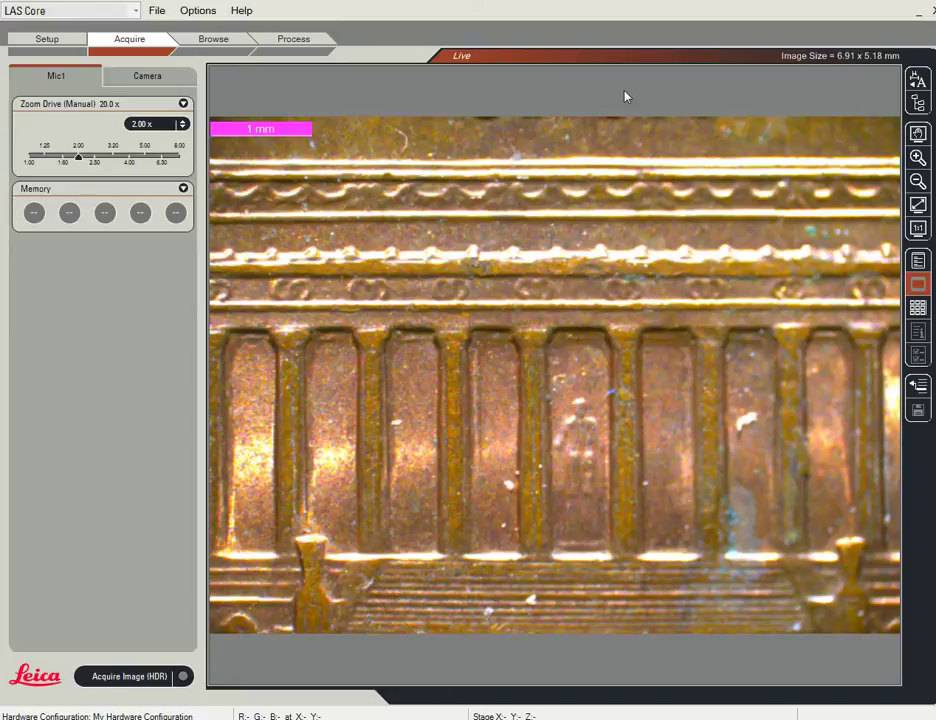
- Acquire an HDR image of the penny at 20x, saved as image0020.tif in Browse
{"action": "left_click", "coordinate": [135, 680]}
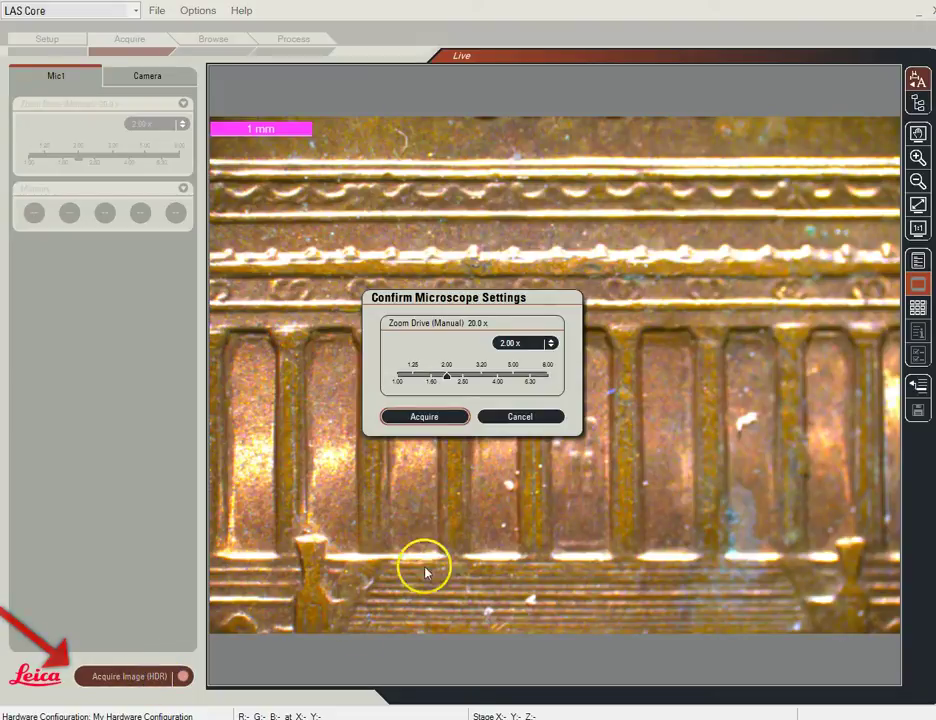
{"action": "left_click", "coordinate": [427, 416]}
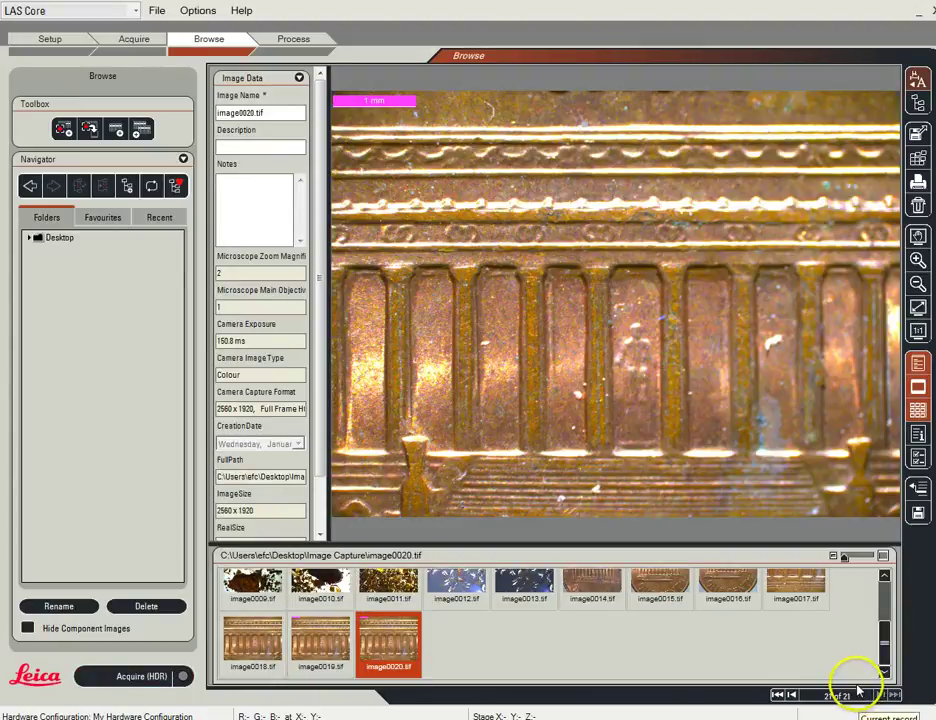
{"action": "mouse_move", "coordinate": [380, 630]}
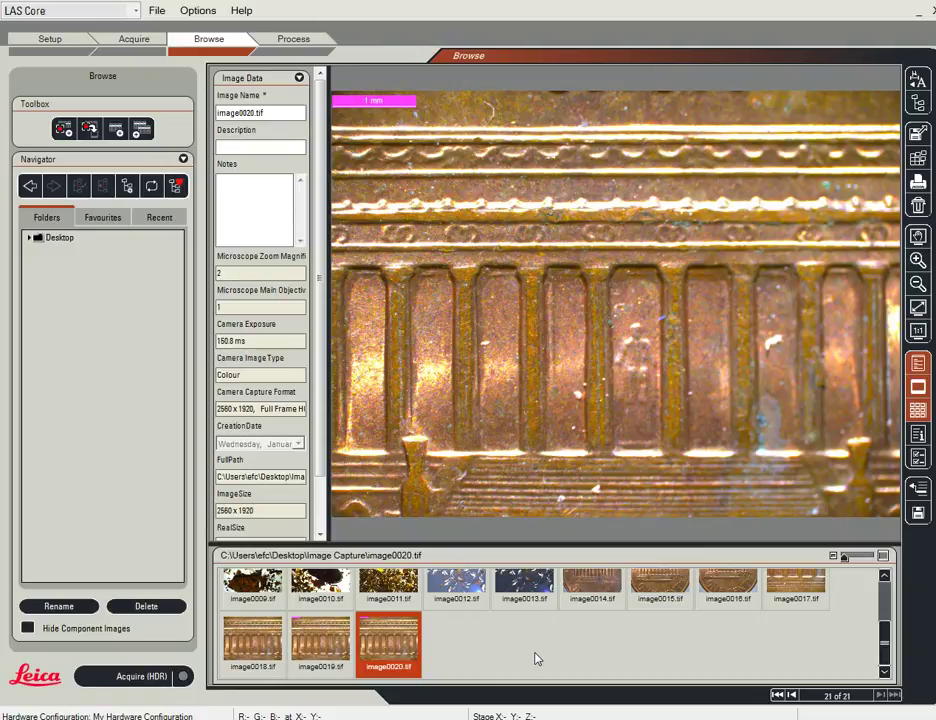
{"action": "left_click", "coordinate": [531, 643]}
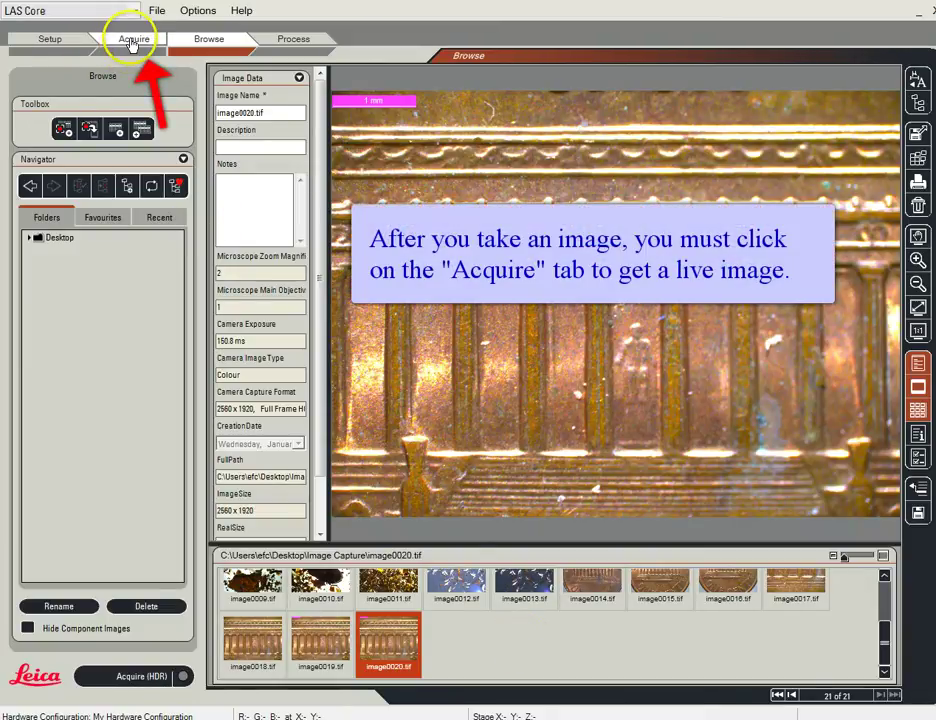
- Back in the live Acquire view, set the Zoom Drive magnification to 1.00x
{"action": "left_click", "coordinate": [133, 42]}
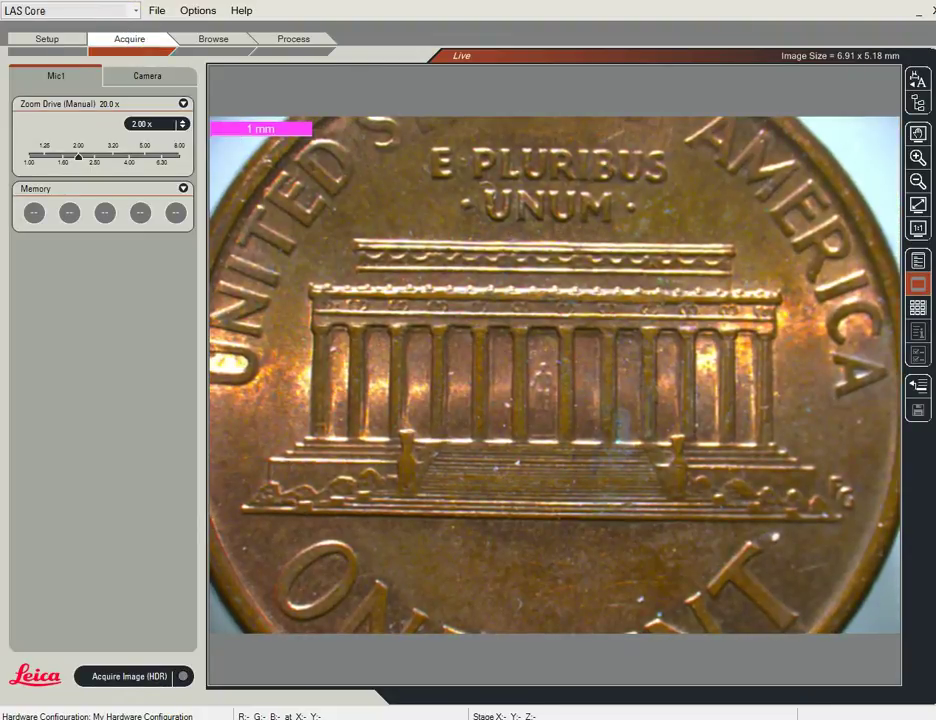
{"action": "left_click", "coordinate": [183, 124]}
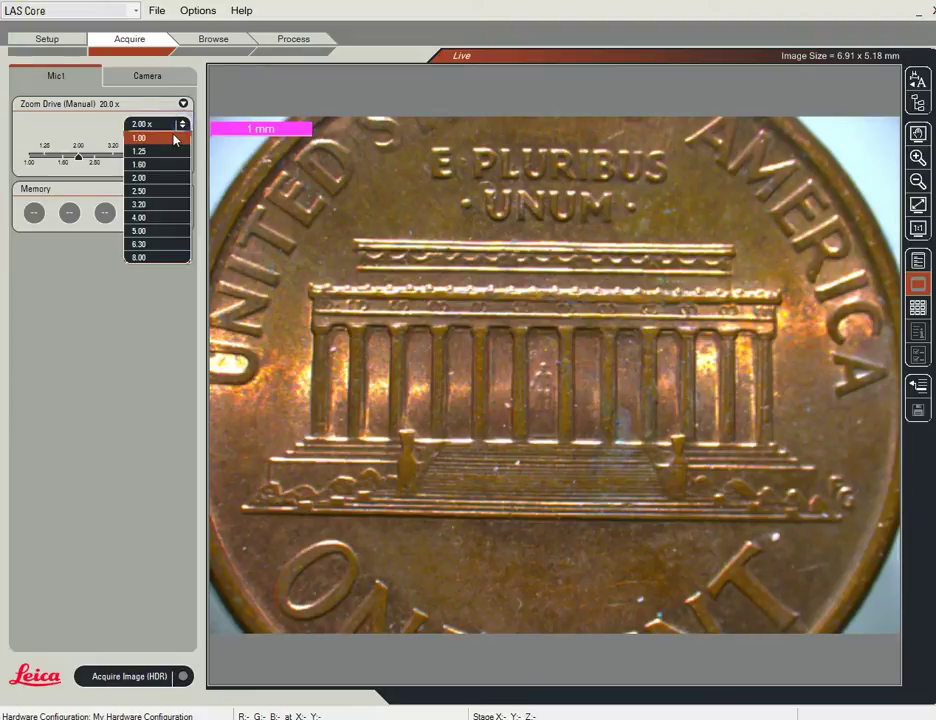
{"action": "left_click", "coordinate": [175, 138]}
- Capture the 10x whole-penny image as image0021.tif, then return to the live view
{"action": "left_click", "coordinate": [108, 677]}
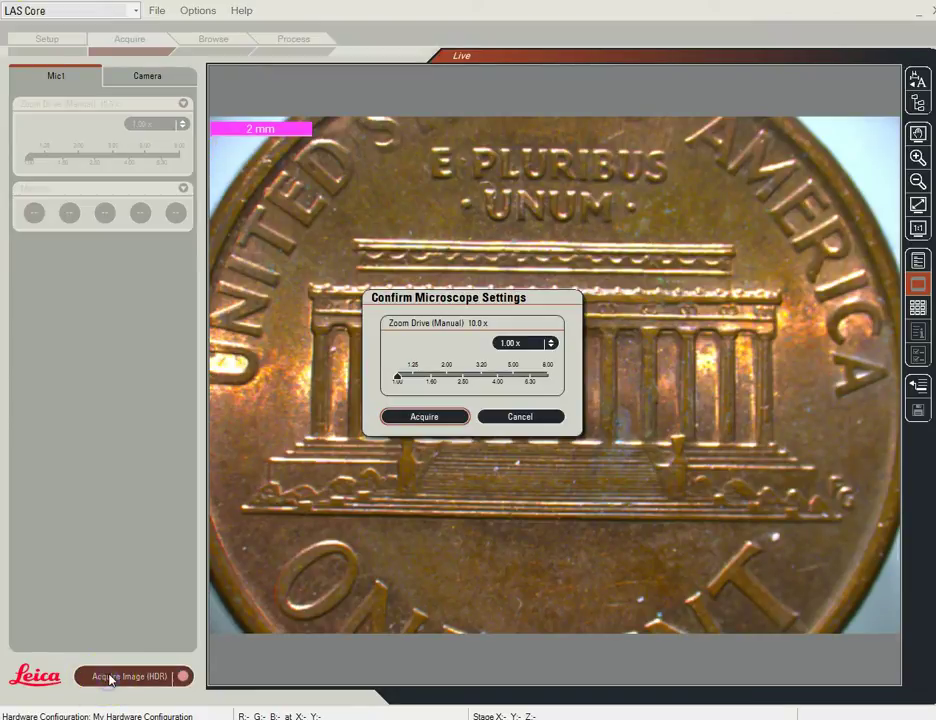
{"action": "left_click", "coordinate": [397, 426]}
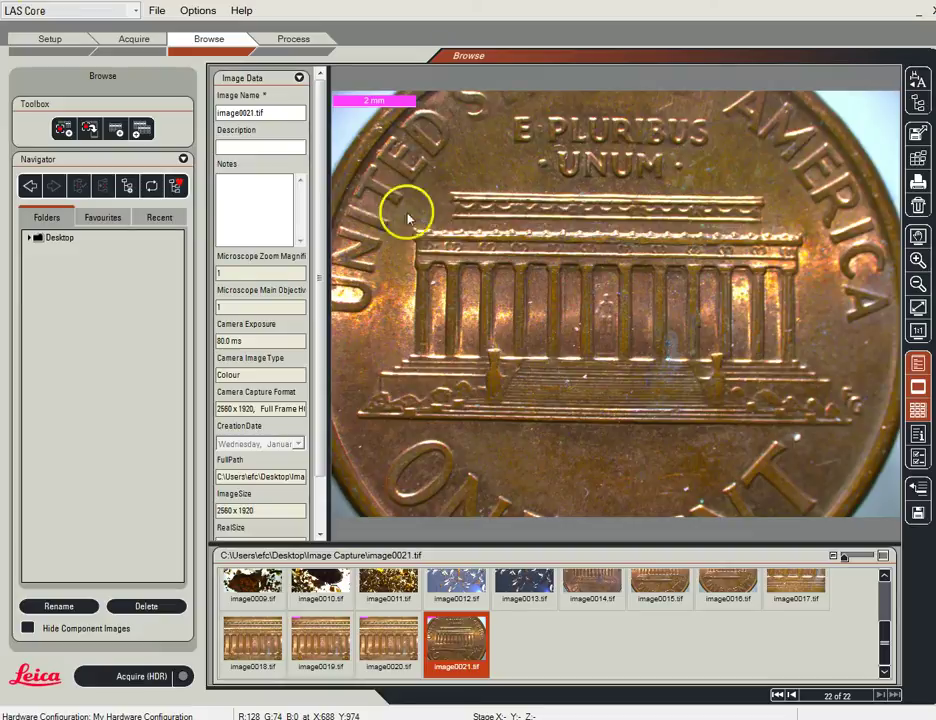
{"action": "left_click", "coordinate": [123, 40]}
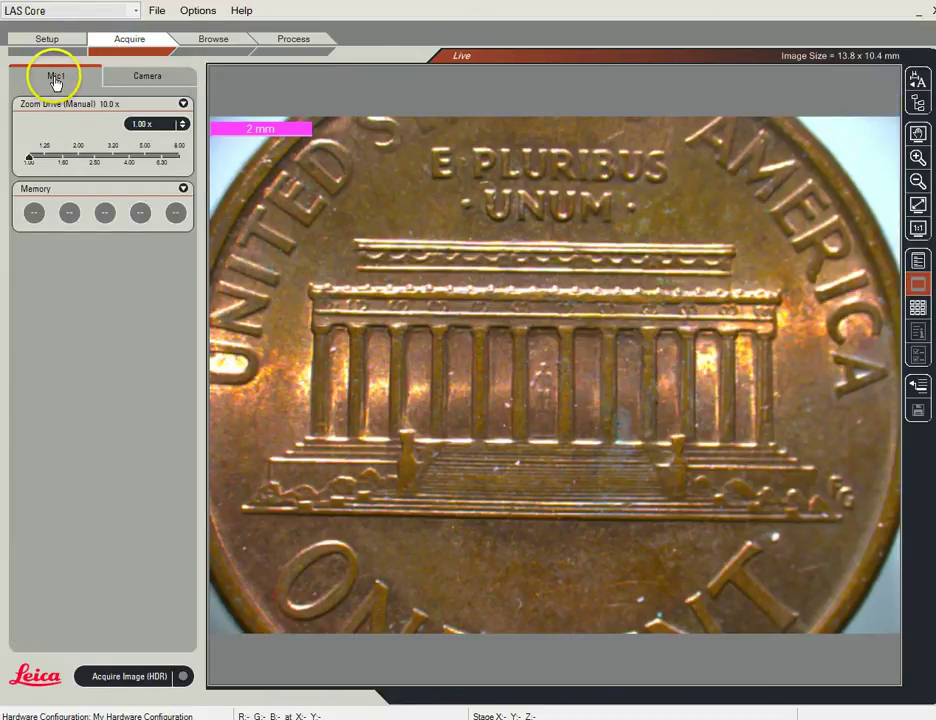
- Reset the camera under Camera Input Options and toggle automatic exposure for the live image
{"action": "left_click", "coordinate": [166, 79]}
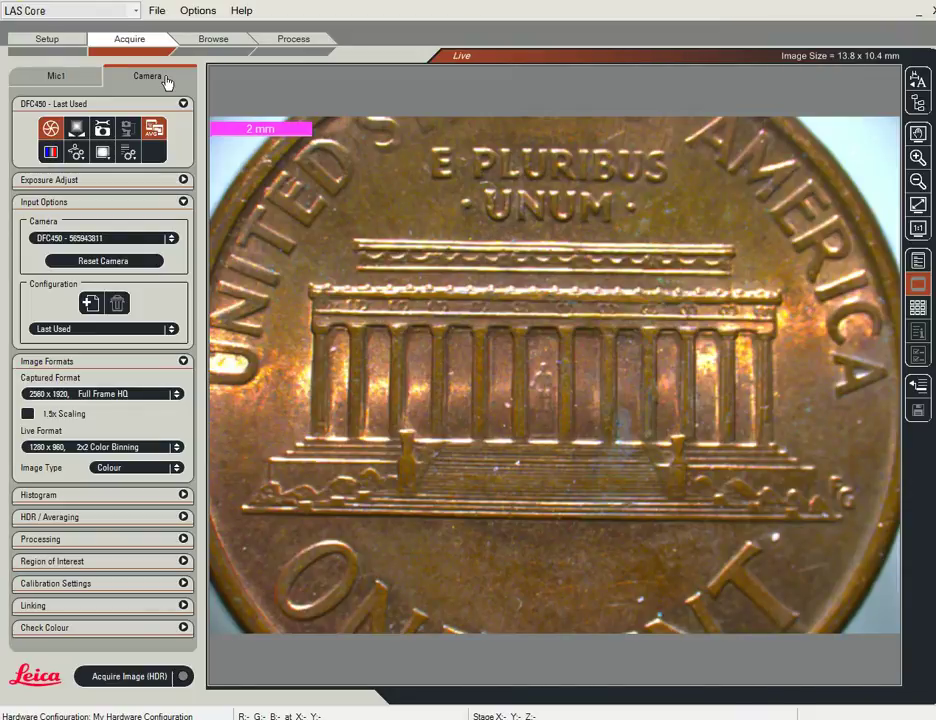
{"action": "left_click", "coordinate": [183, 202]}
{"action": "left_click", "coordinate": [183, 202]}
{"action": "left_click", "coordinate": [98, 262]}
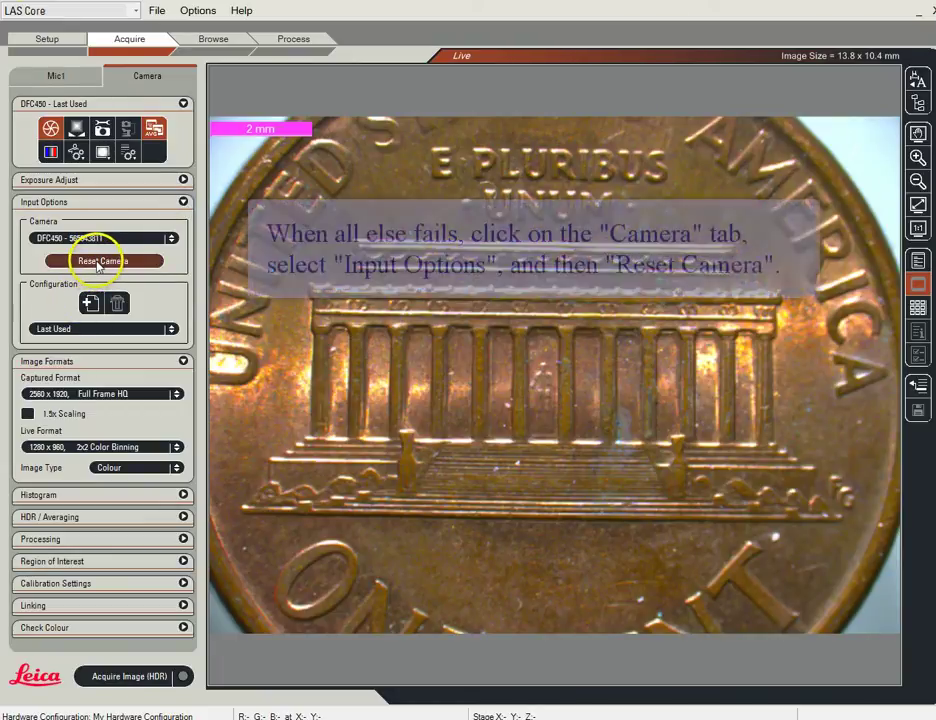
{"action": "left_click", "coordinate": [98, 262]}
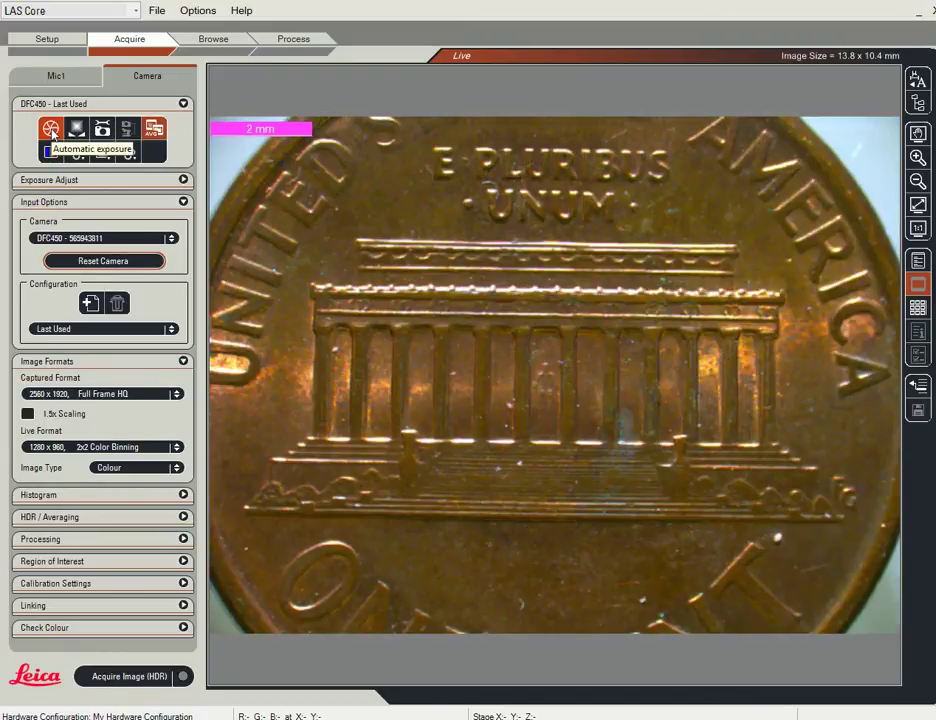
{"action": "left_click", "coordinate": [52, 133]}
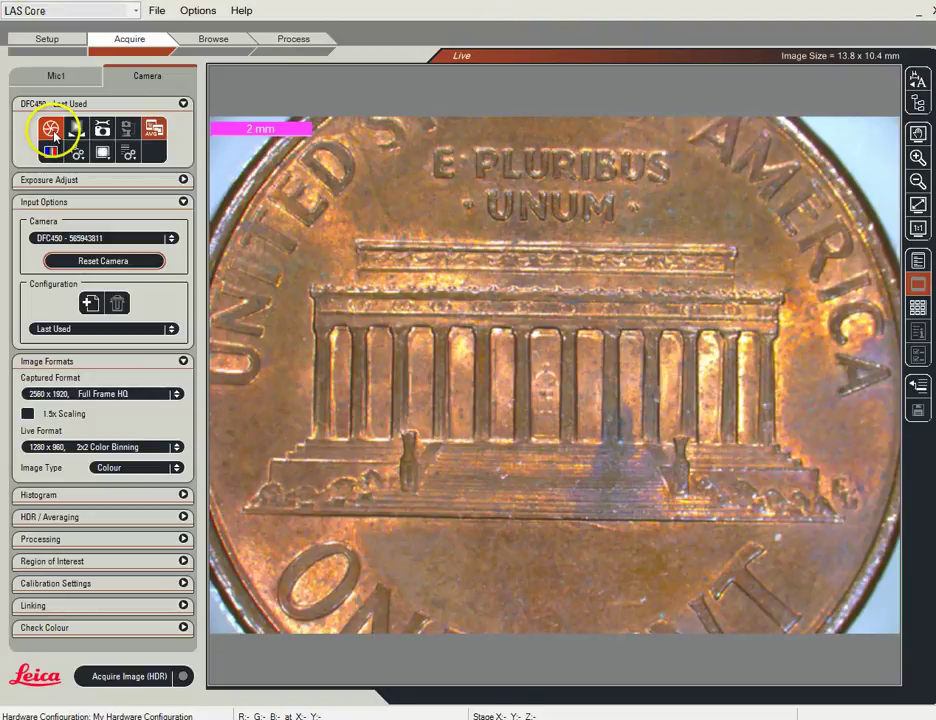
- Switch to manual exposure, set exposure time to 16.0 ms and gain to 1.0x, then re-enable auto exposure
{"action": "left_click", "coordinate": [53, 134]}
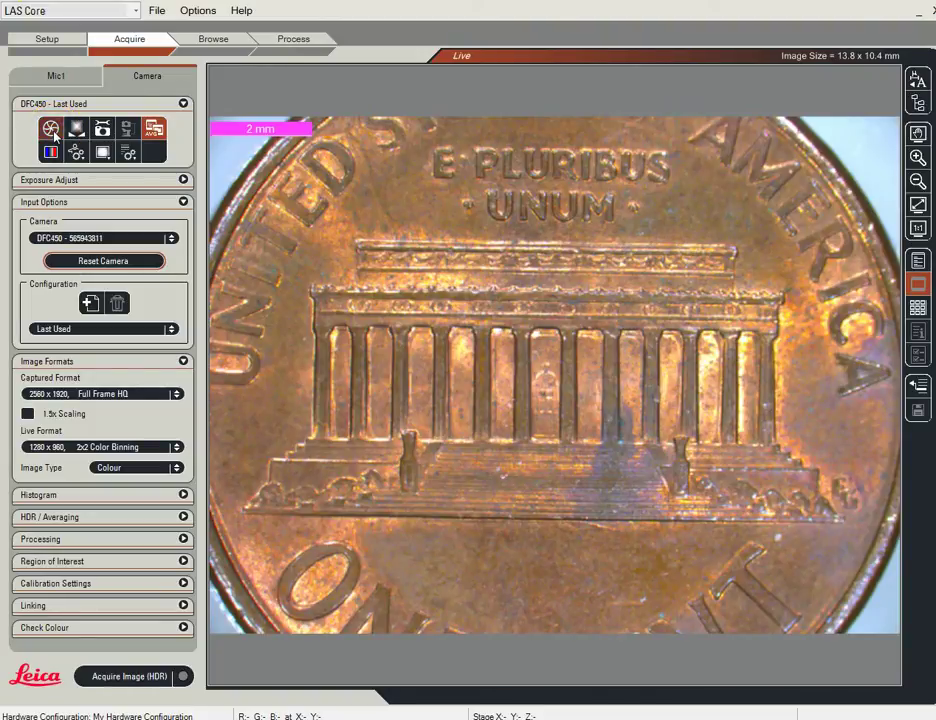
{"action": "left_click", "coordinate": [183, 180]}
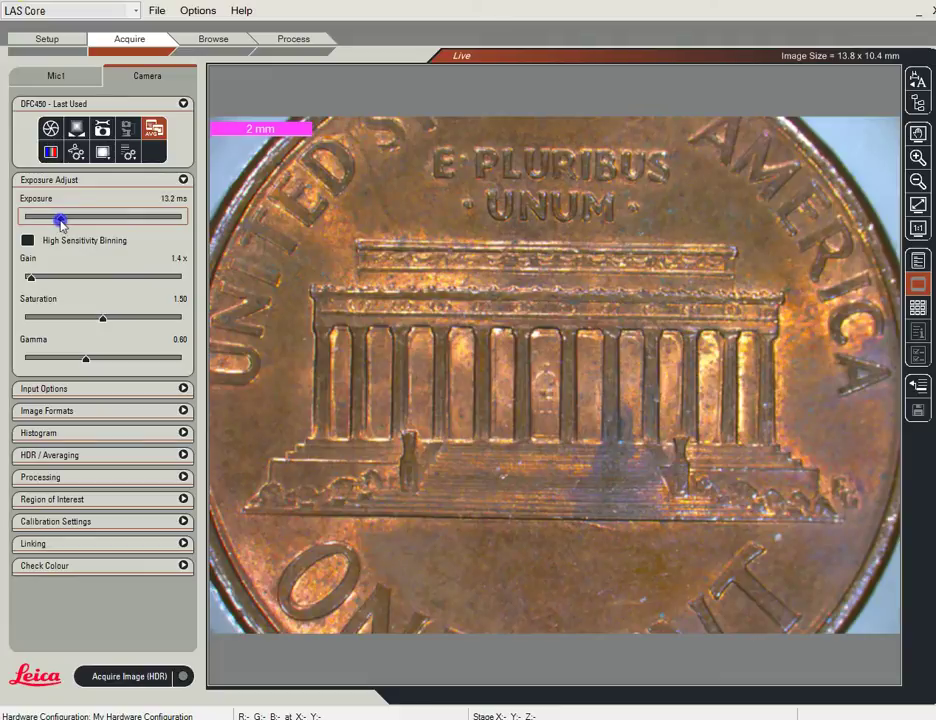
{"action": "left_click_drag", "start_coordinate": [59, 216], "coordinate": [64, 224]}
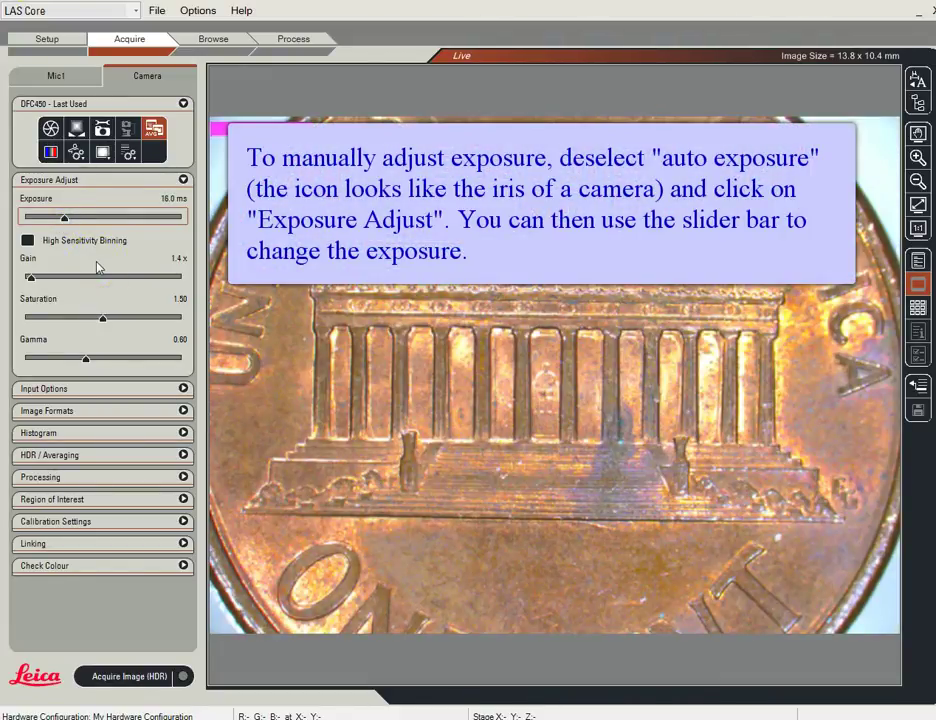
{"action": "left_click_drag", "start_coordinate": [32, 277], "coordinate": [10, 283]}
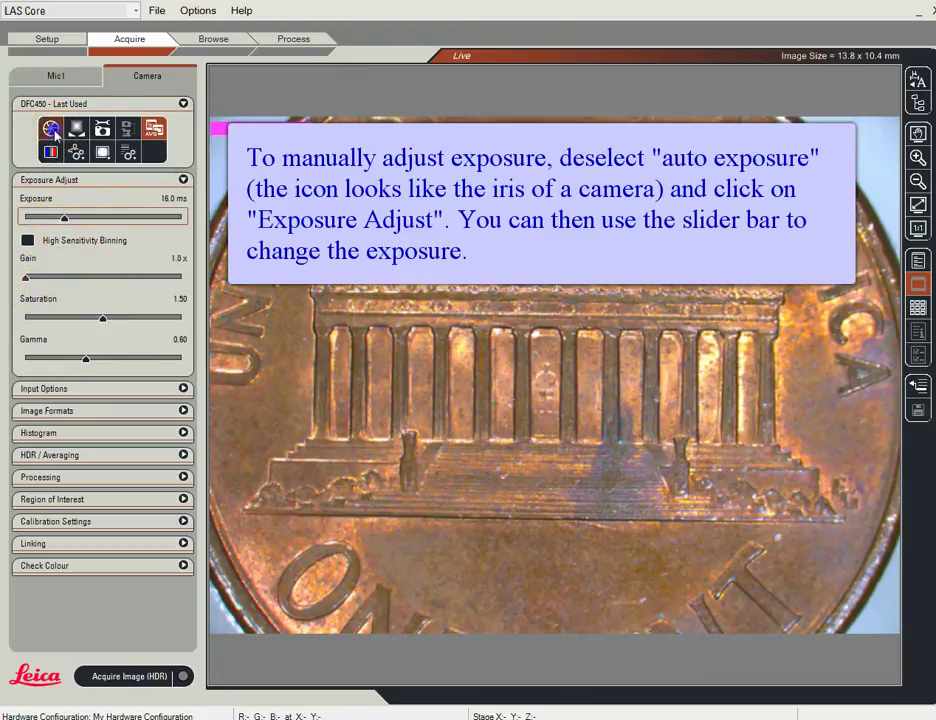
{"action": "left_click", "coordinate": [52, 132]}
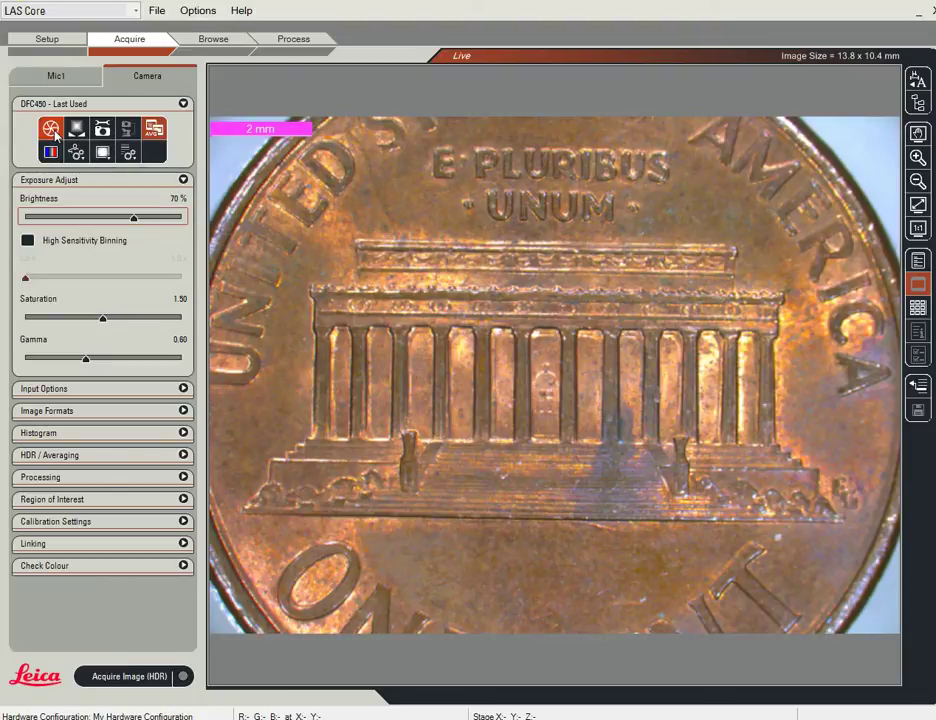
- Try other manual exposure times, then return to automatic exposure at 70% brightness
{"action": "left_click", "coordinate": [52, 132]}
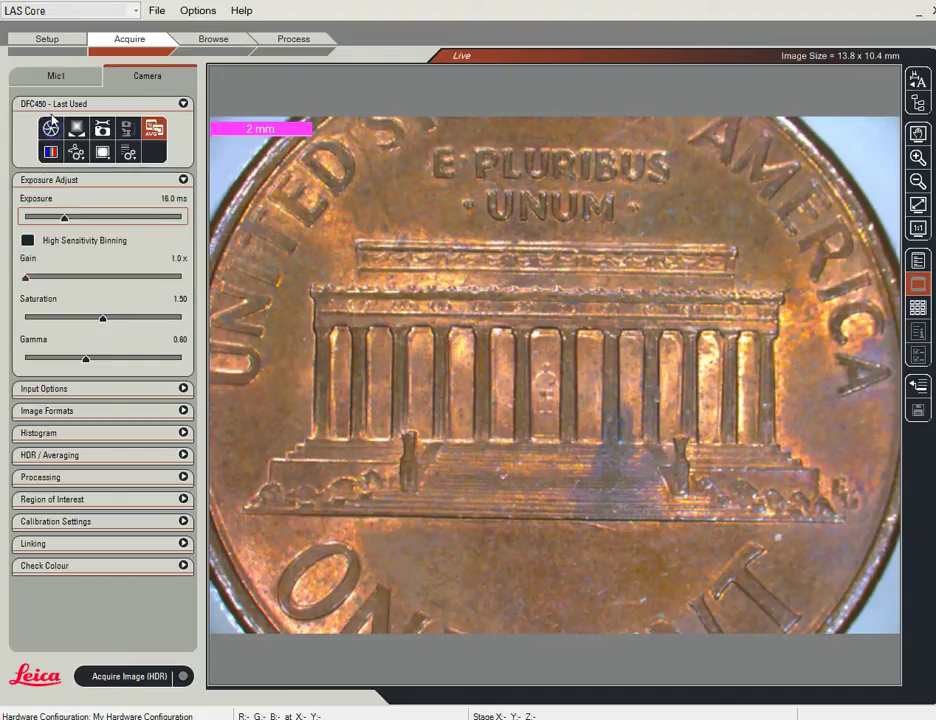
{"action": "mouse_move", "coordinate": [63, 221]}
{"action": "left_mouse_down"}
{"action": "mouse_move", "coordinate": [38, 215]}
{"action": "mouse_move", "coordinate": [125, 217]}
{"action": "mouse_move", "coordinate": [71, 217]}
{"action": "mouse_move", "coordinate": [68, 225]}
{"action": "mouse_move", "coordinate": [65, 217]}
{"action": "left_mouse_up"}
{"action": "left_click", "coordinate": [47, 362]}
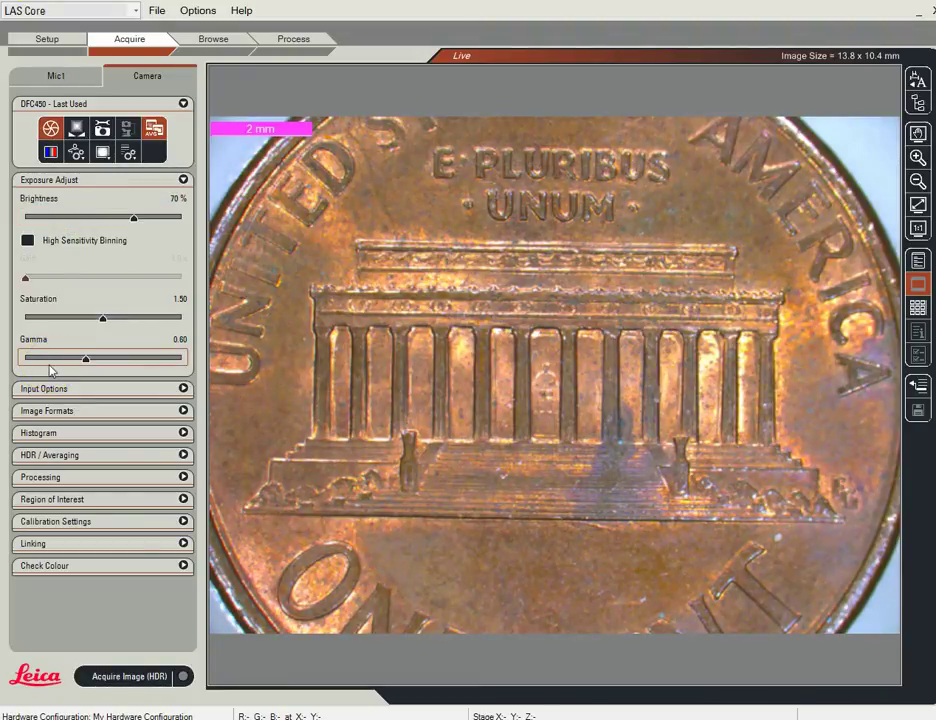
{"action": "left_click", "coordinate": [63, 680]}
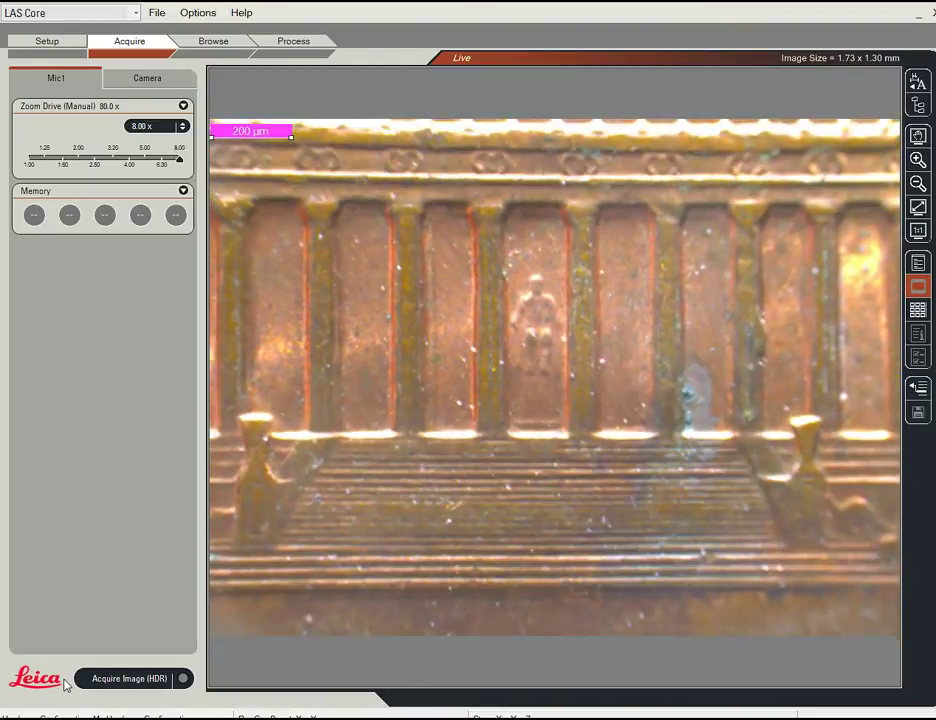
- Change the main objective to the 2.0x Apochromatic and return to the live 20.0x statue view
{"action": "left_click", "coordinate": [56, 42]}
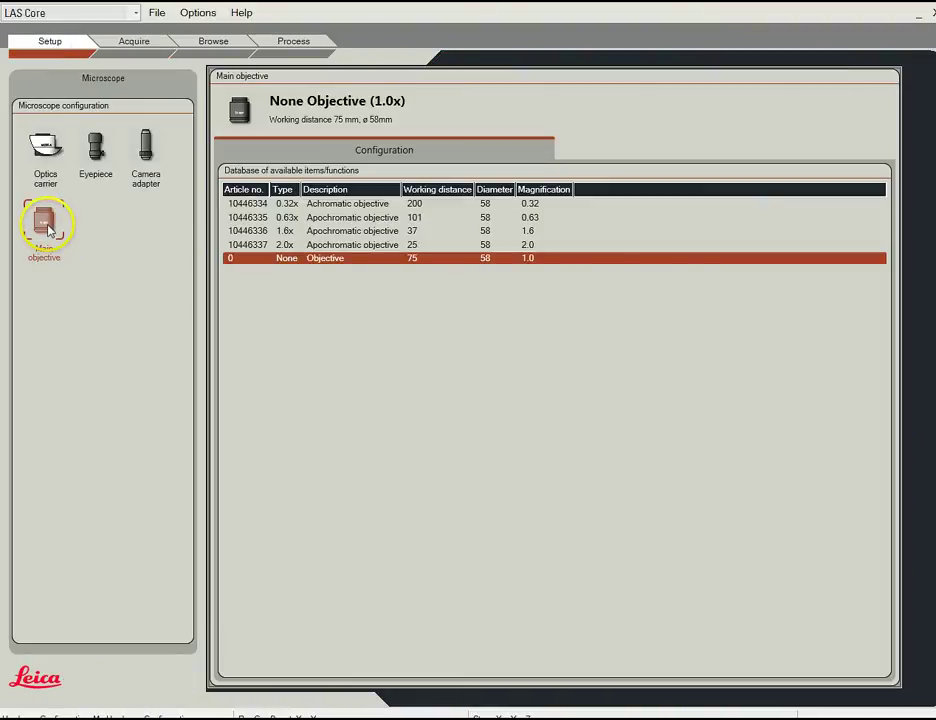
{"action": "left_click", "coordinate": [296, 246]}
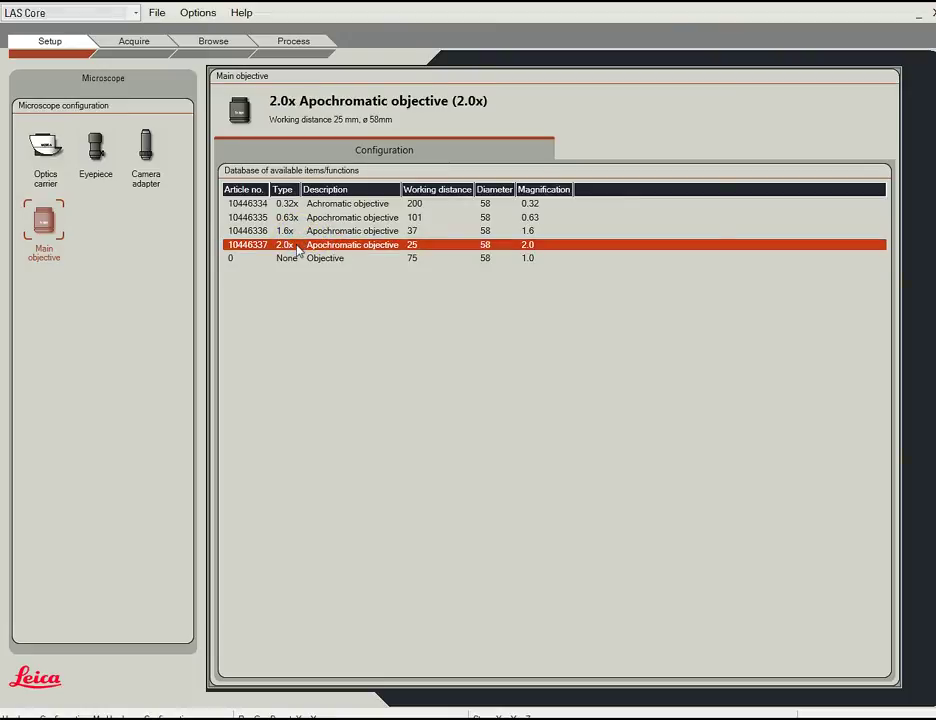
{"action": "left_click", "coordinate": [142, 40]}
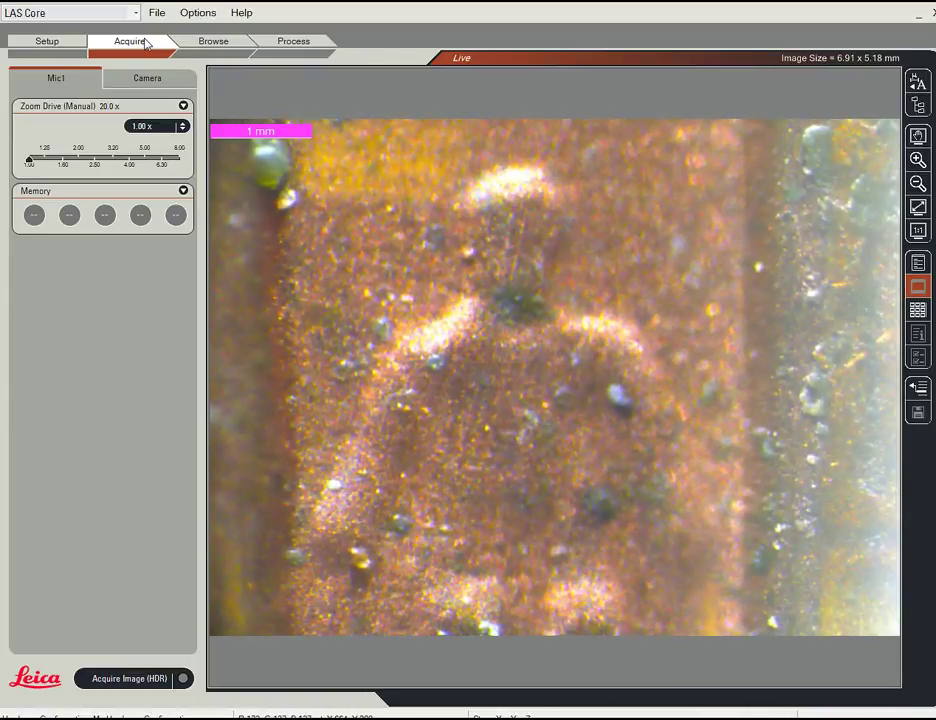
- Set zoom to 8.00x (160x total) and capture the statue close-up as image0023.tif
{"action": "left_click", "coordinate": [183, 126]}
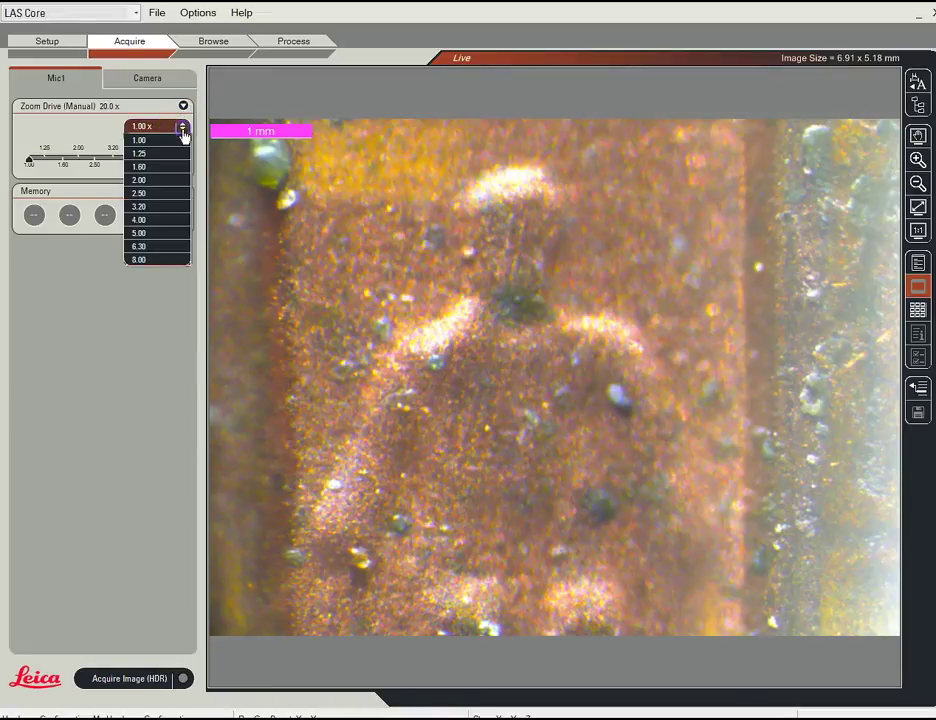
{"action": "left_click", "coordinate": [145, 261]}
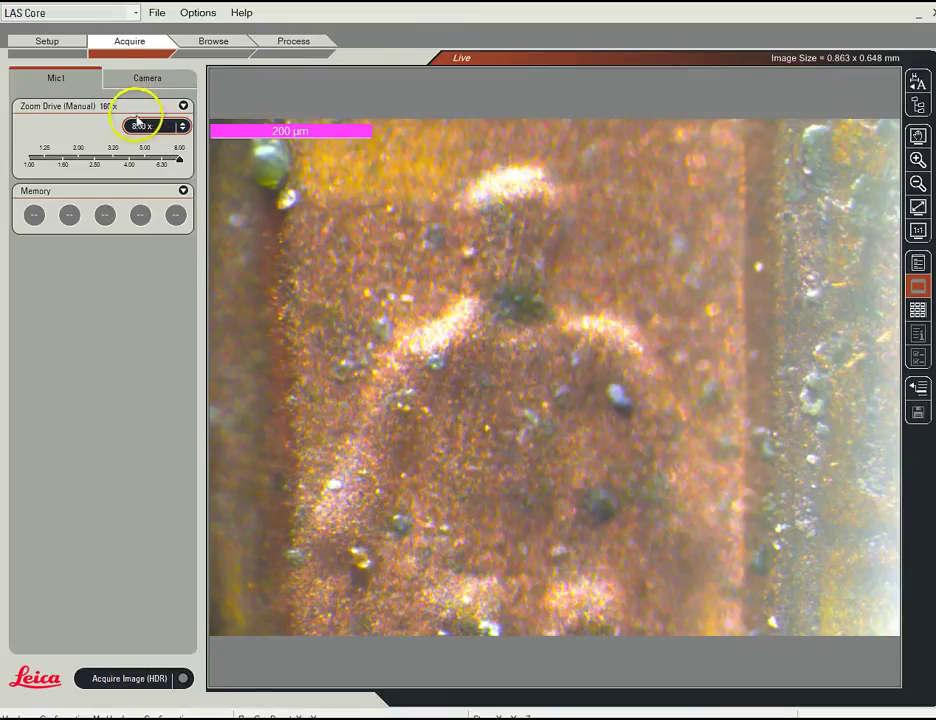
{"action": "left_click", "coordinate": [131, 680]}
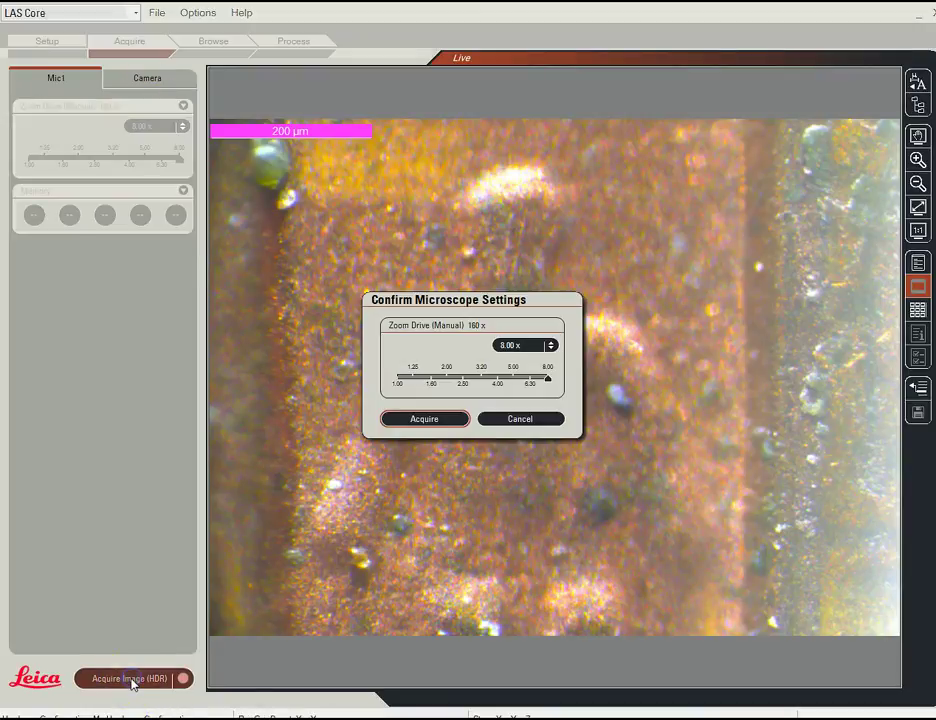
{"action": "left_click", "coordinate": [424, 419]}
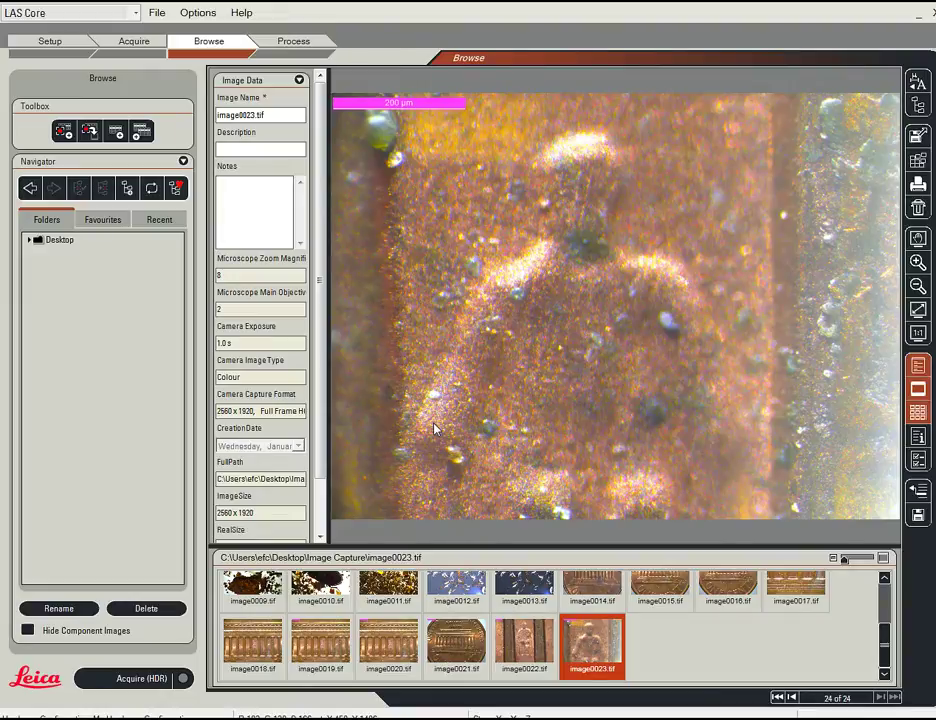
- Review the microscope setup, reset the camera to defaults under Camera Input Options, then return to Browse
{"action": "left_click", "coordinate": [50, 41]}
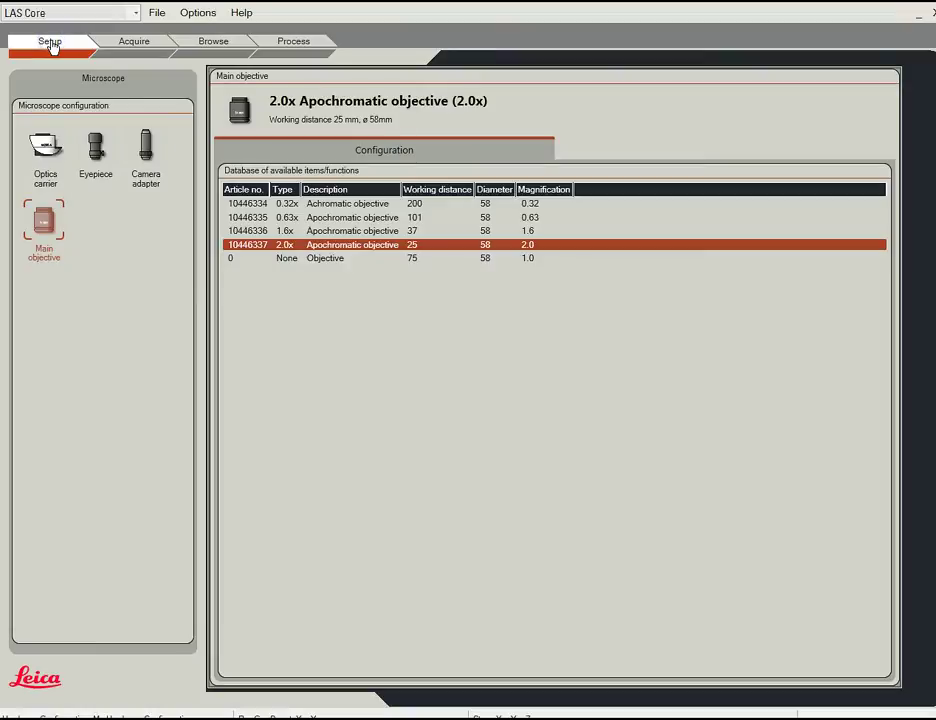
{"action": "left_click", "coordinate": [125, 38]}
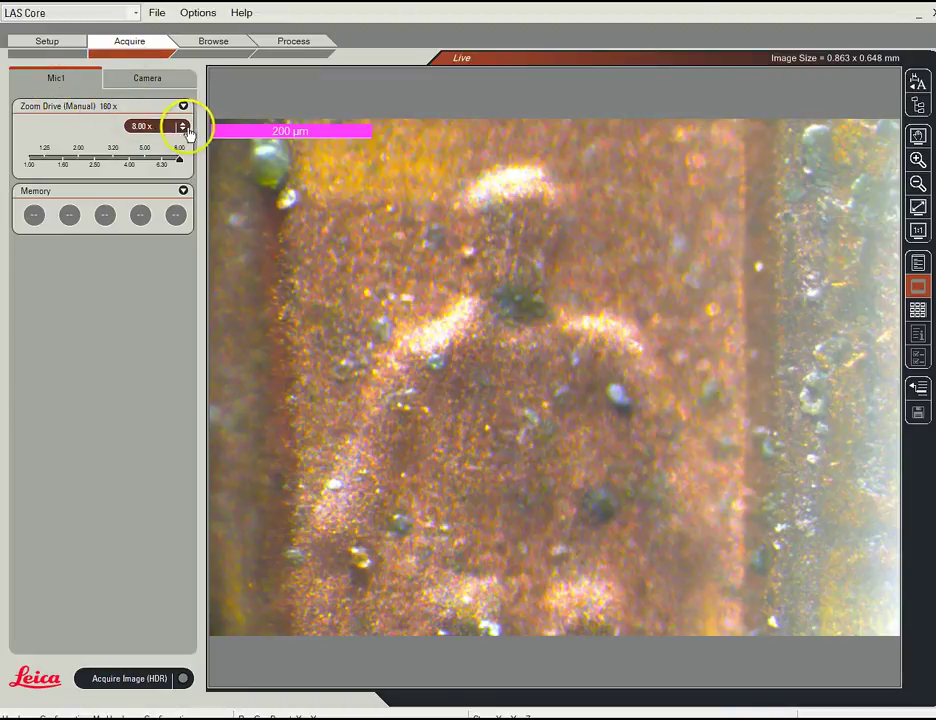
{"action": "left_click", "coordinate": [147, 78]}
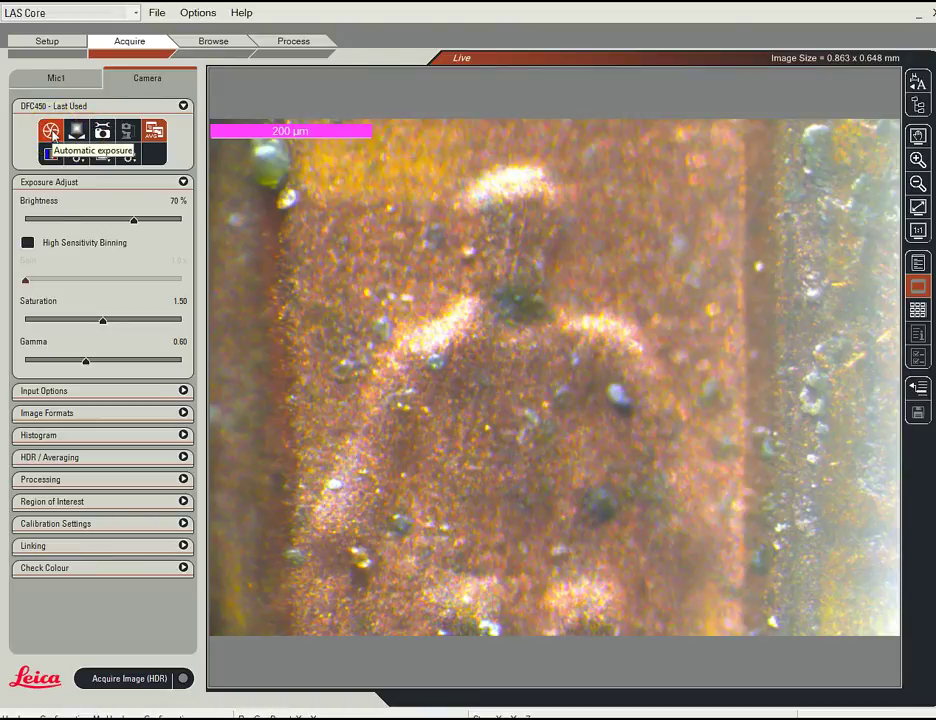
{"action": "left_click", "coordinate": [183, 391]}
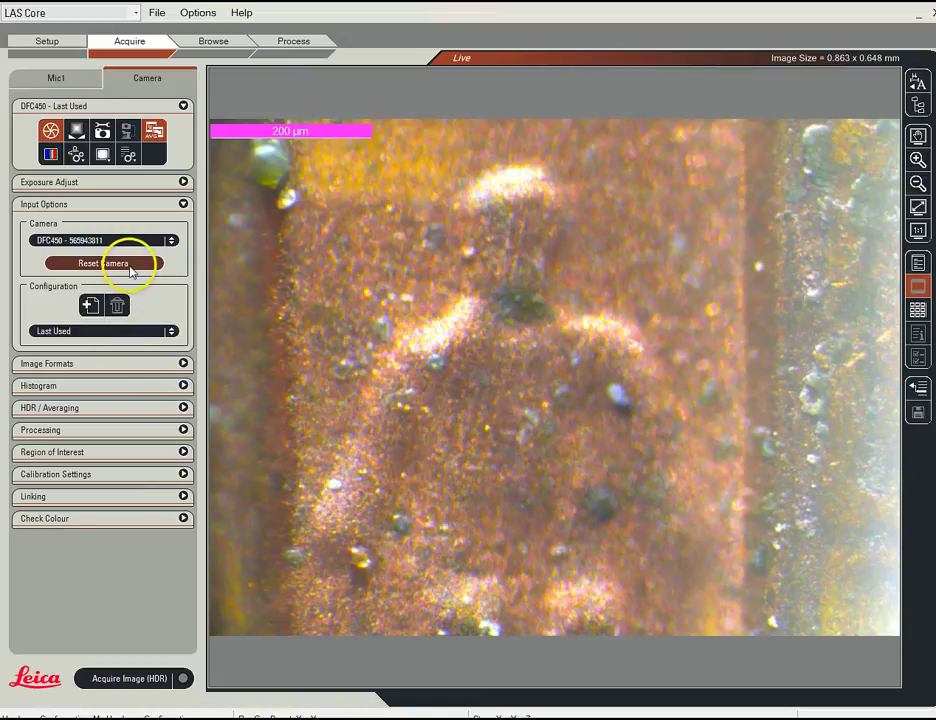
{"action": "left_click", "coordinate": [130, 271]}
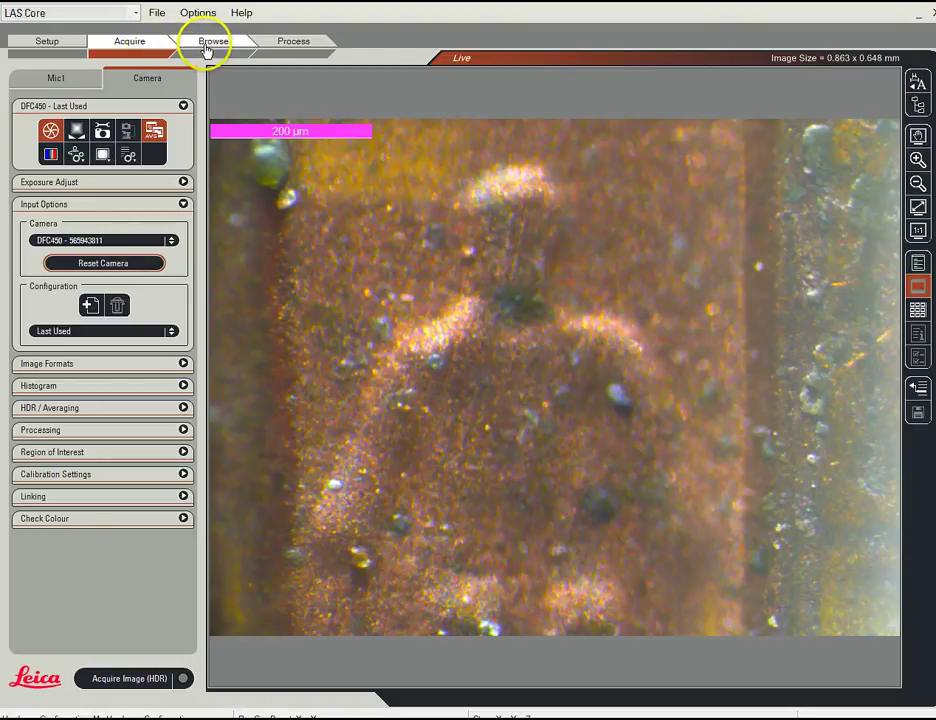
{"action": "left_click", "coordinate": [210, 42]}
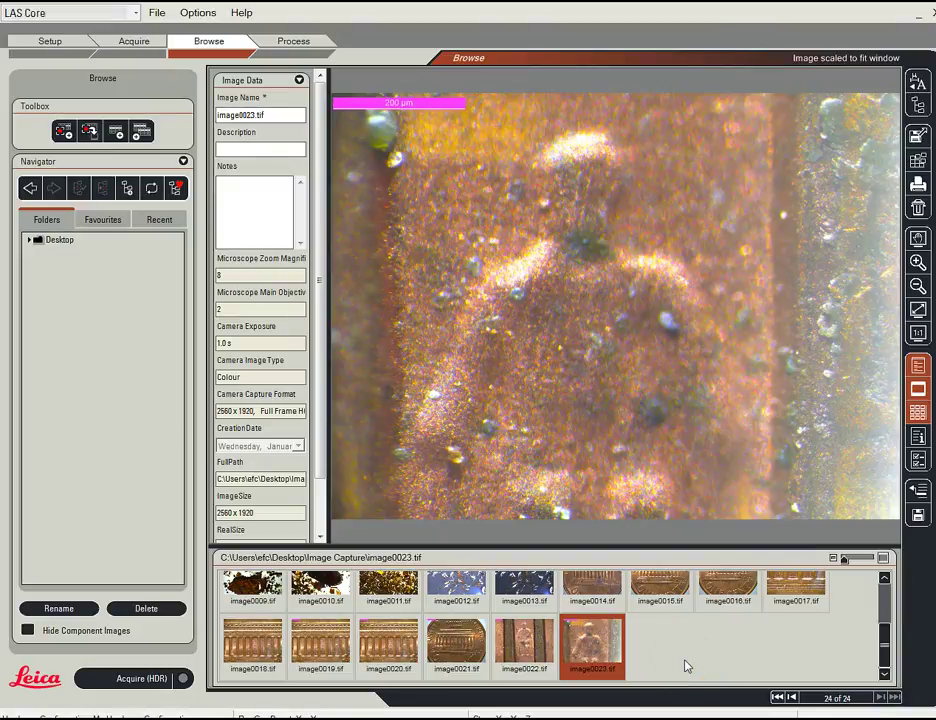
- Select captures image0021 through image0023 for export
{"action": "left_click", "coordinate": [443, 648]}
{"action": "left_click", "coordinate": [593, 648], "text": "shift"}
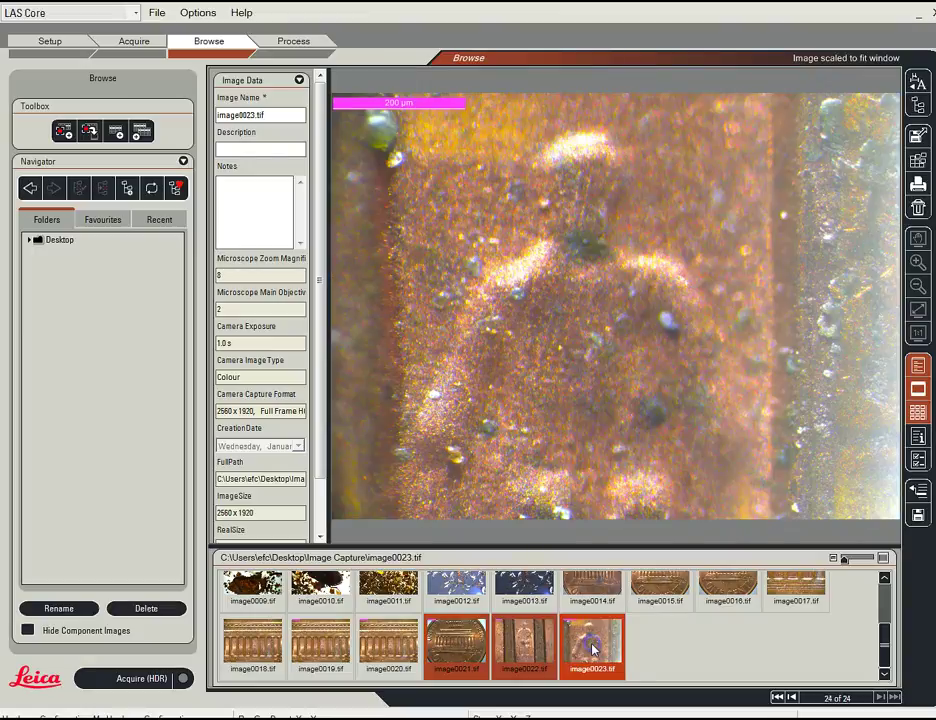
{"action": "right_click", "coordinate": [590, 650]}
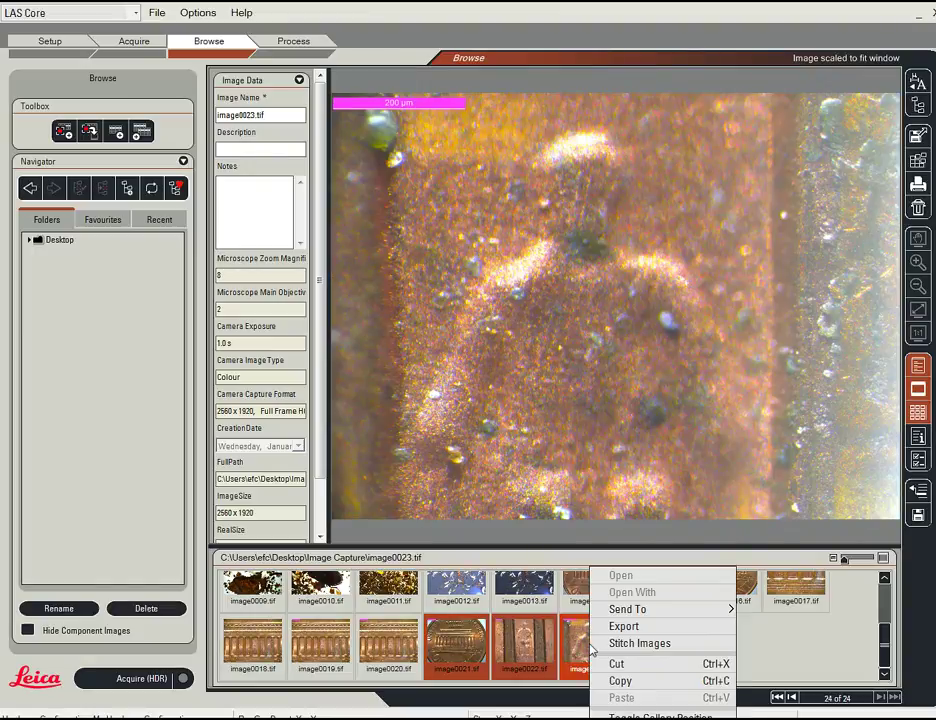
{"action": "left_click", "coordinate": [614, 637]}
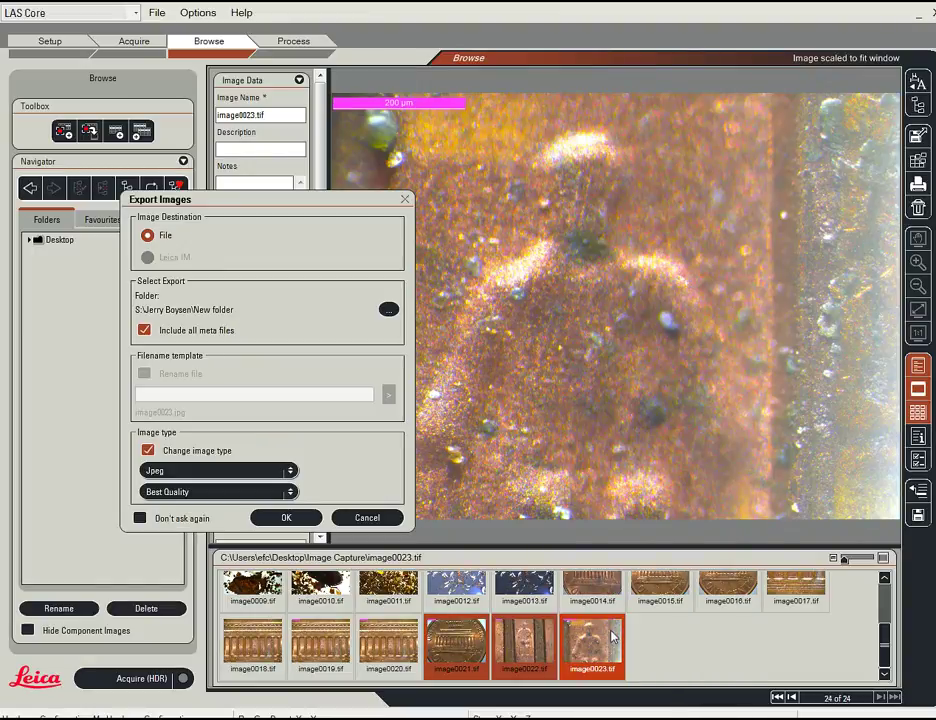
- Export them to the Desktop as Jpeg Best Quality files, then exit LAS Core
{"action": "left_click", "coordinate": [389, 311]}
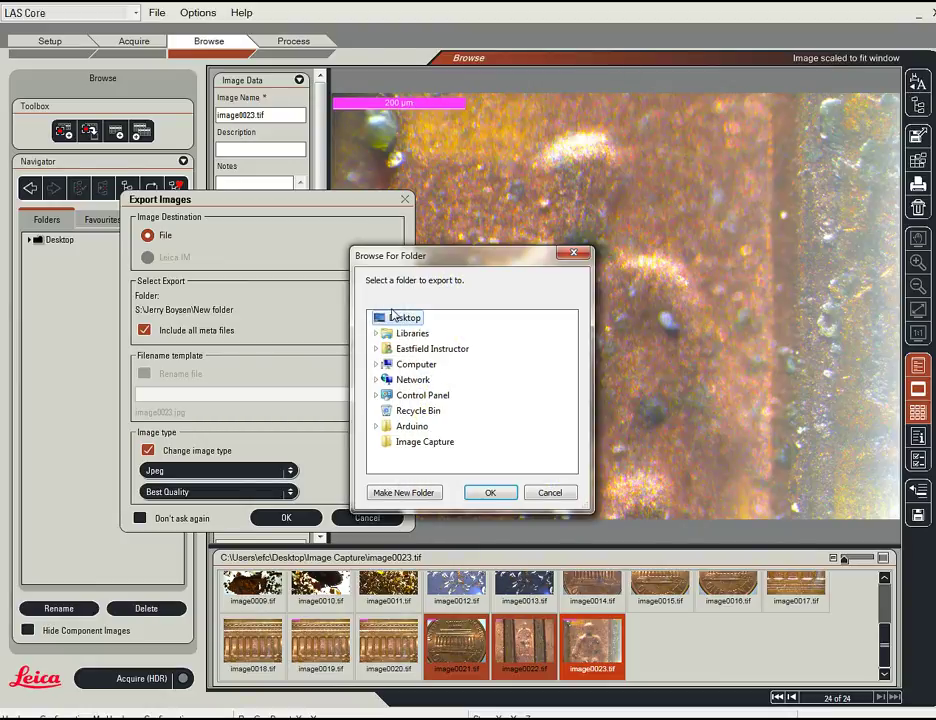
{"action": "left_click", "coordinate": [383, 320]}
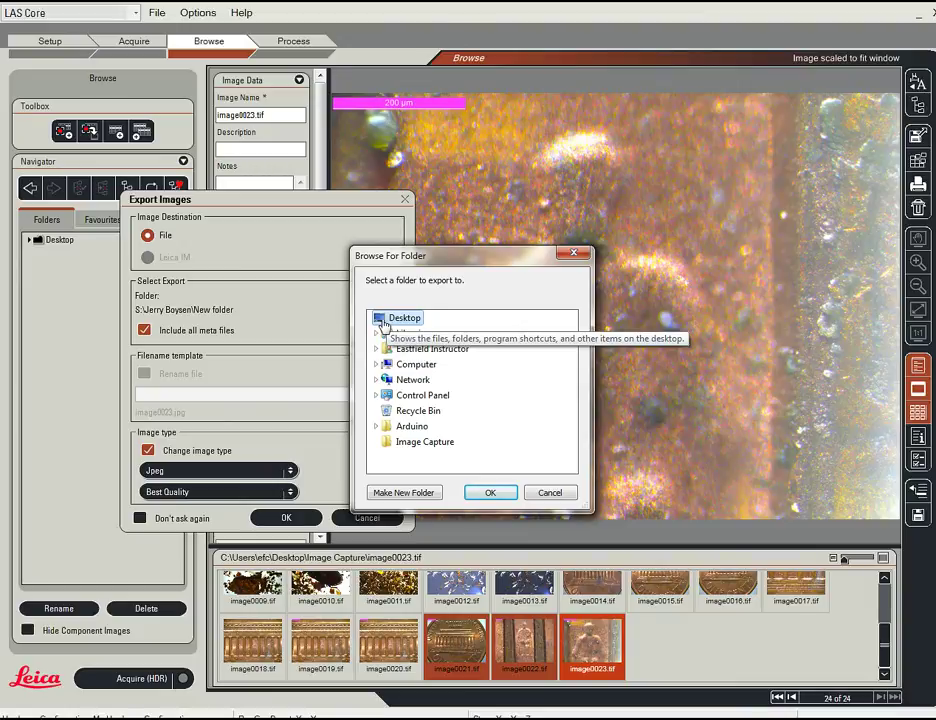
{"action": "left_click", "coordinate": [500, 493]}
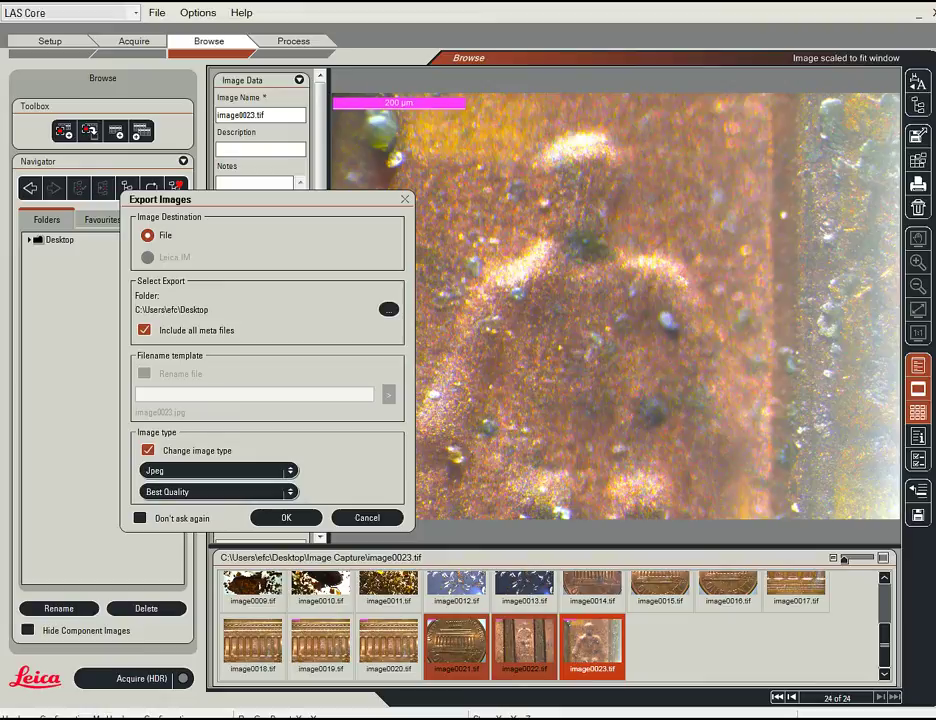
{"action": "left_click", "coordinate": [286, 517]}
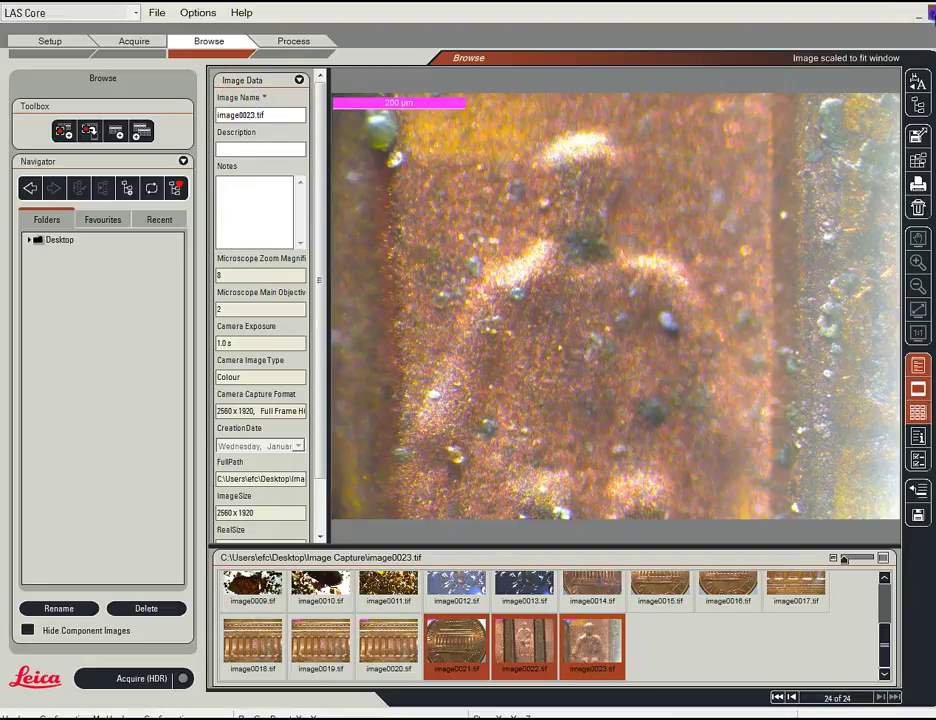
{"action": "left_click", "coordinate": [930, 13]}
{"action": "left_click", "coordinate": [390, 376]}
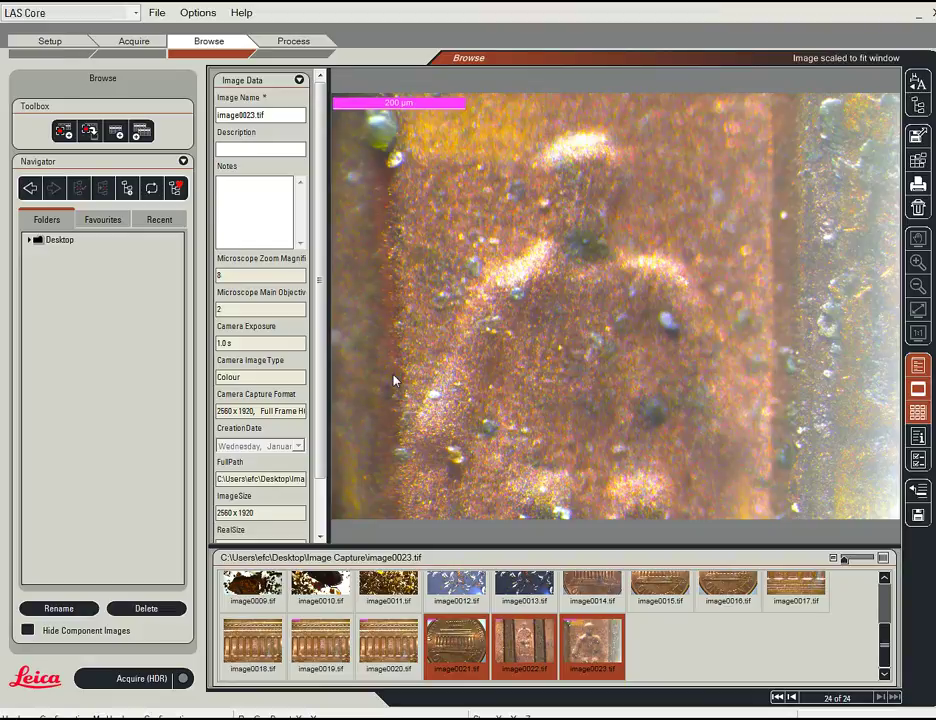